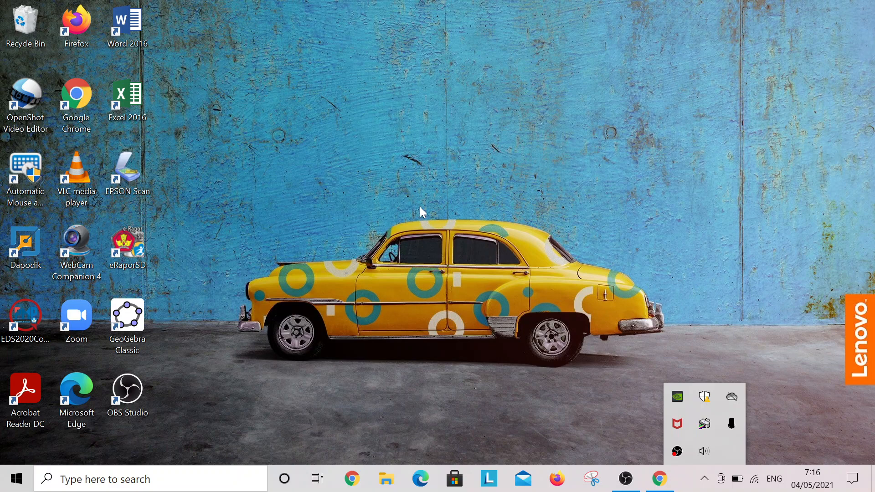
Launch Chrome maximized, go to Gmail, and open Google Classroom from the apps grid in a new tab
double_click(90, 98)
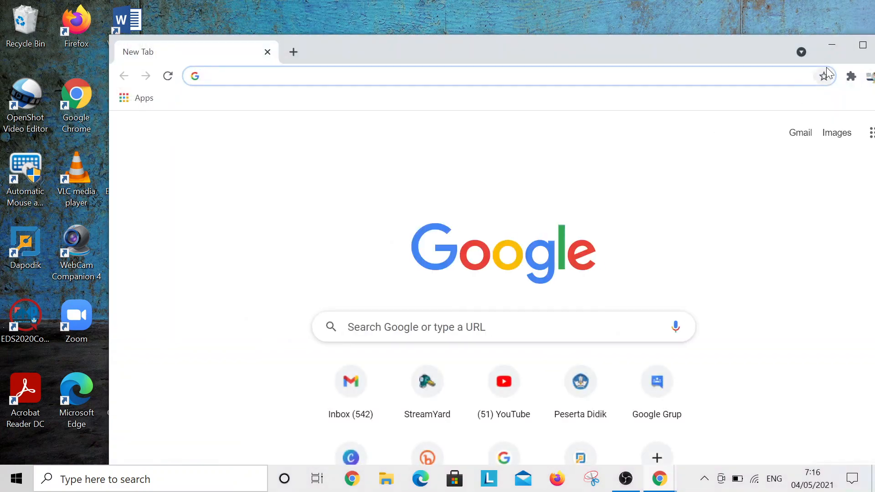
click(863, 45)
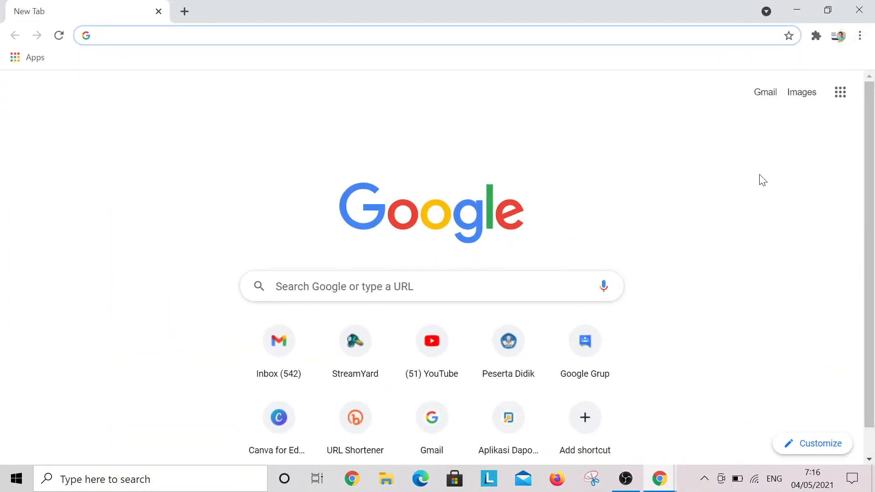
click(766, 93)
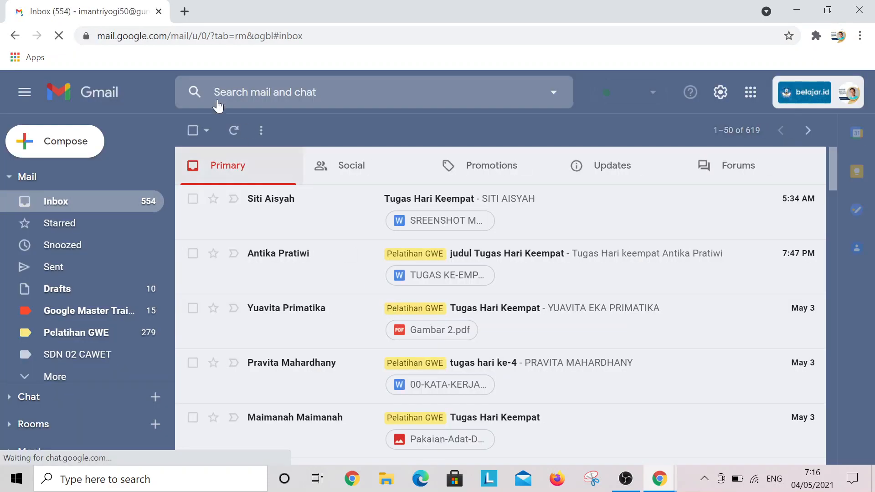
click(752, 94)
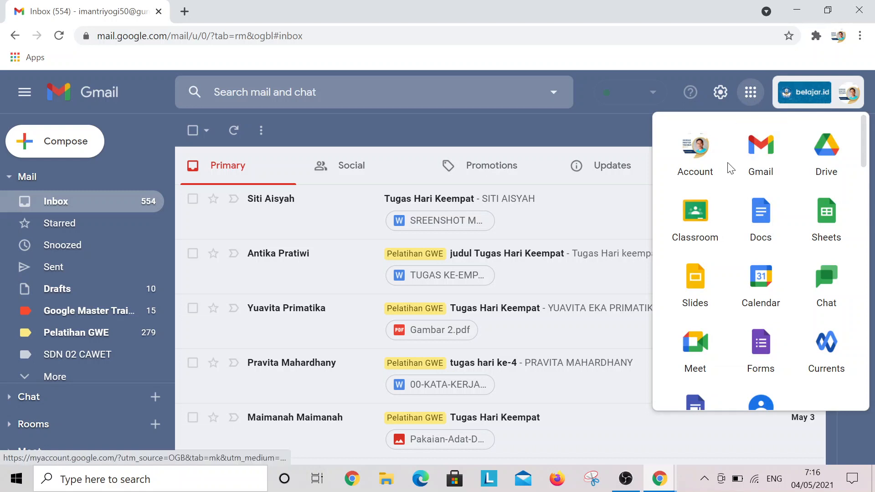
click(700, 218)
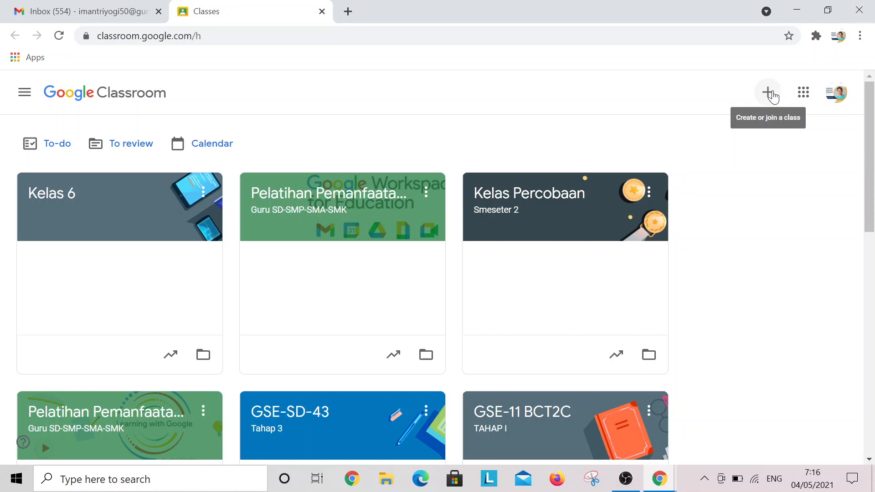
Create a new class named KELAS 5 from the + menu
click(769, 94)
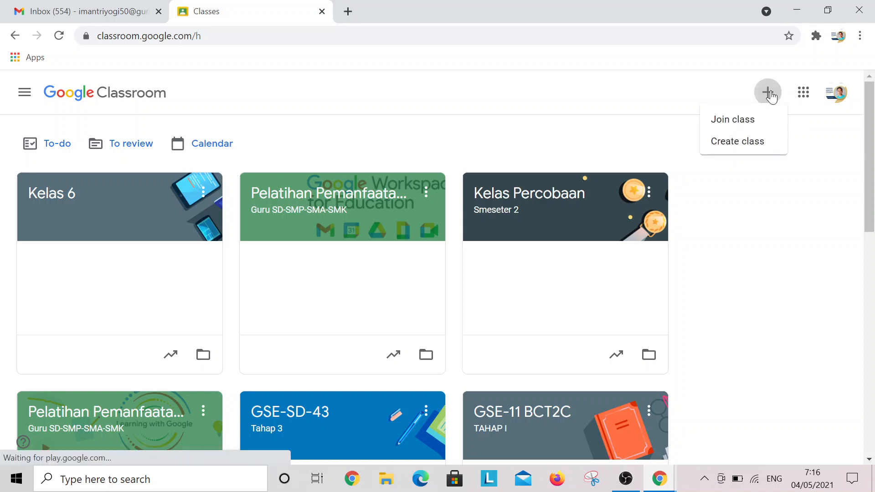
click(732, 154)
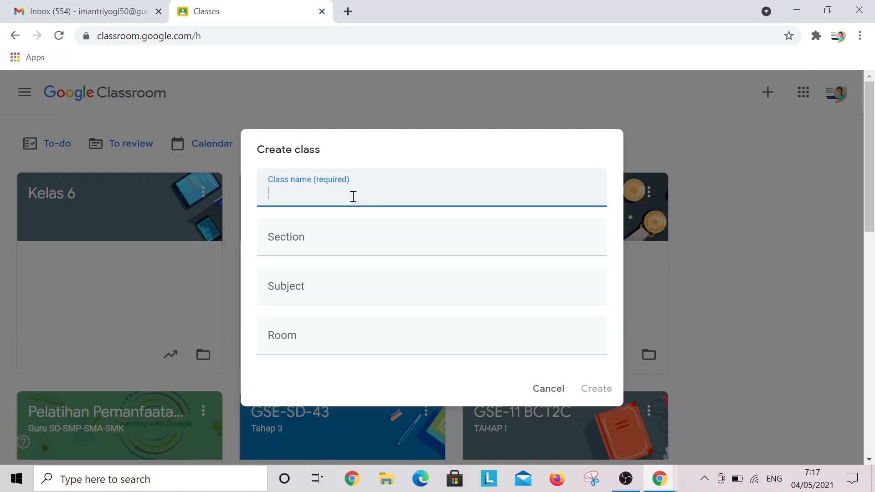
key(Caps_Lock)
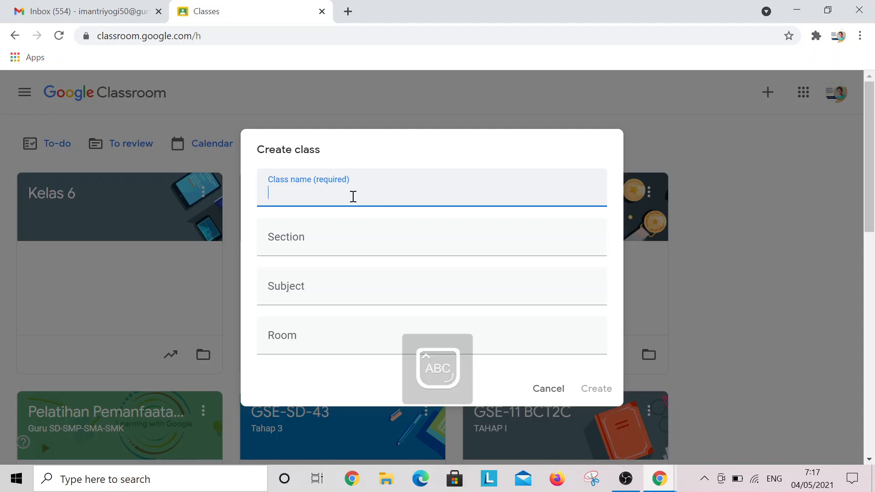
text(KELAS 5)
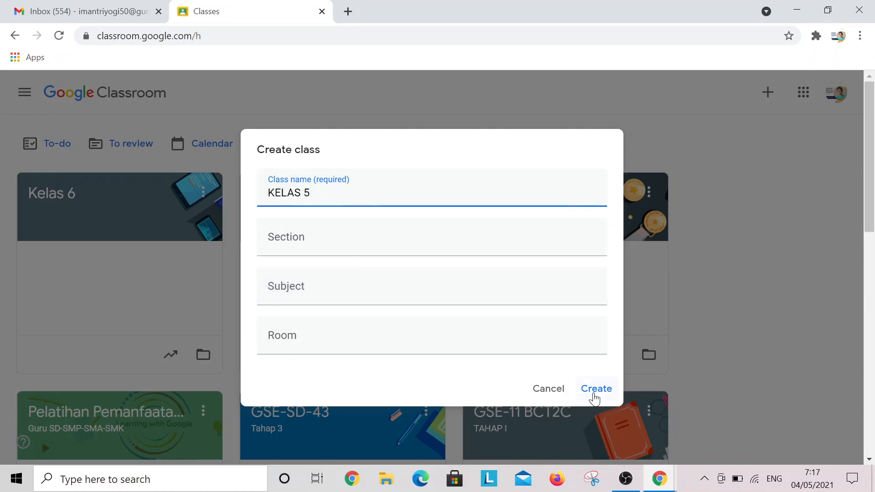
click(598, 392)
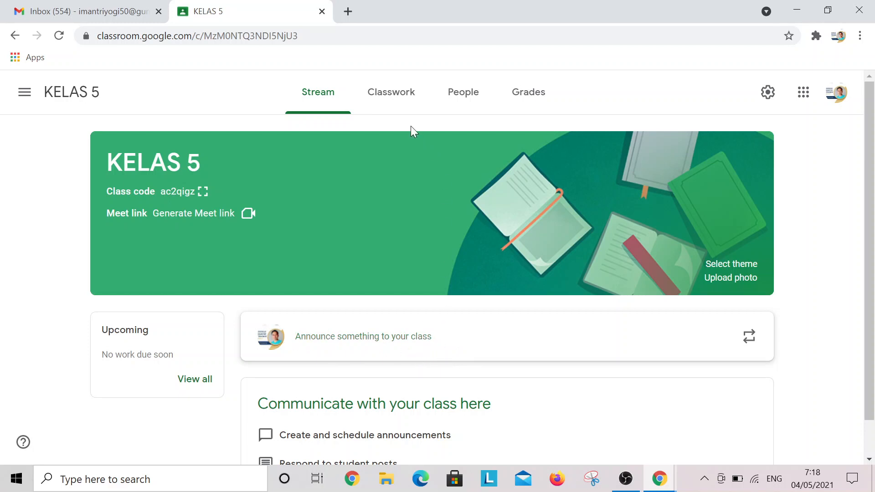
click(386, 94)
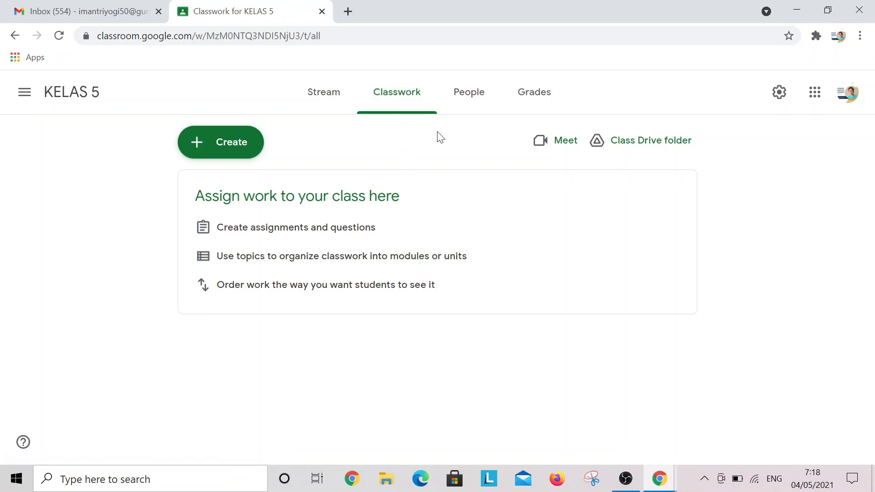
click(470, 96)
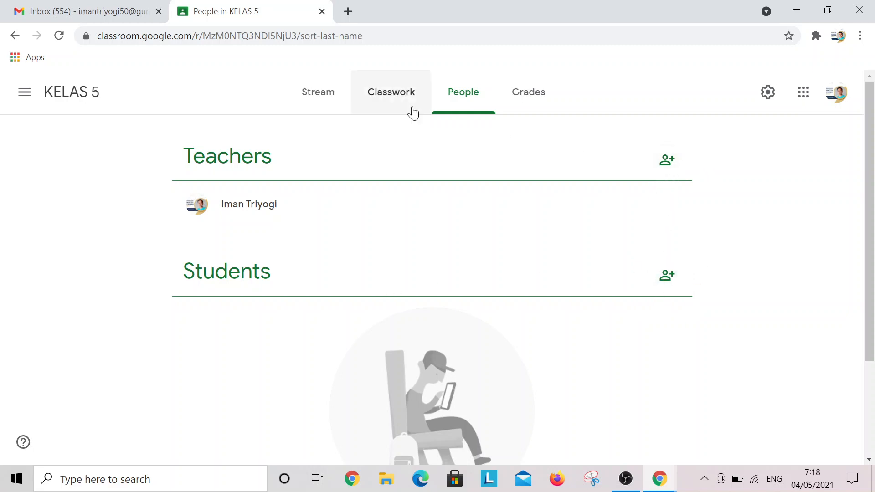
click(320, 94)
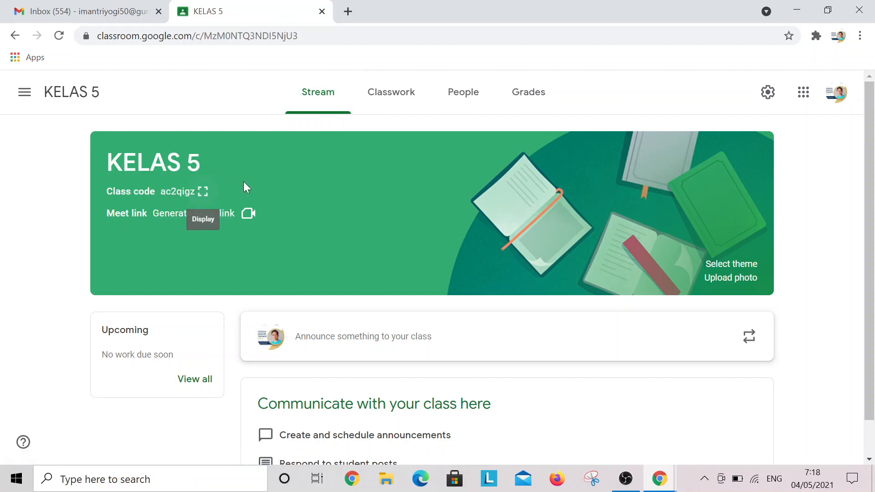
click(203, 193)
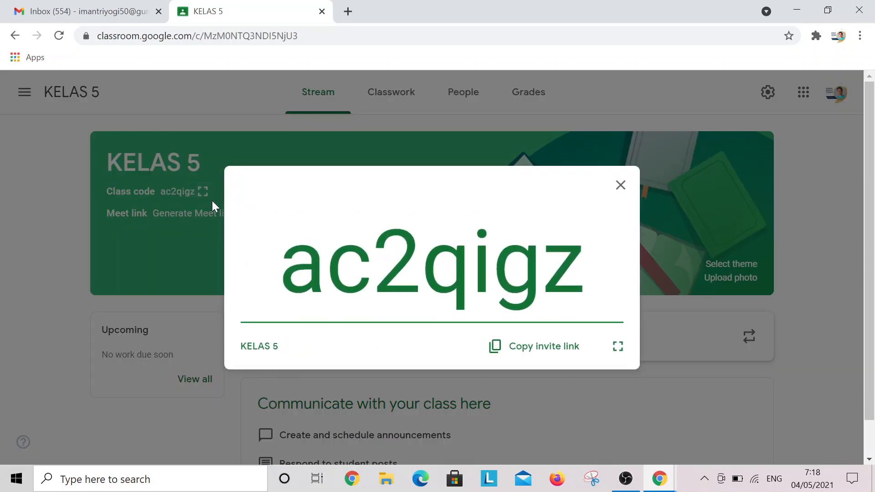
click(565, 351)
click(617, 190)
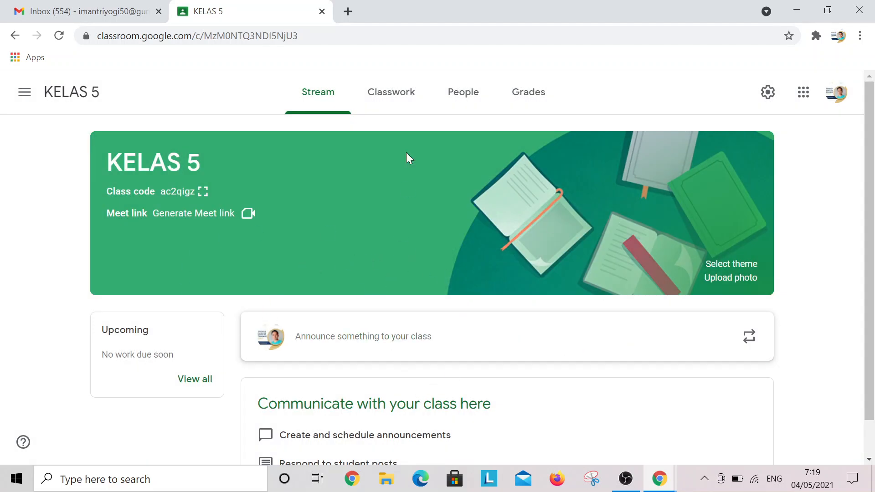
Start a blank Assignment from the Create menu on the KELAS 5 Classwork page
click(394, 99)
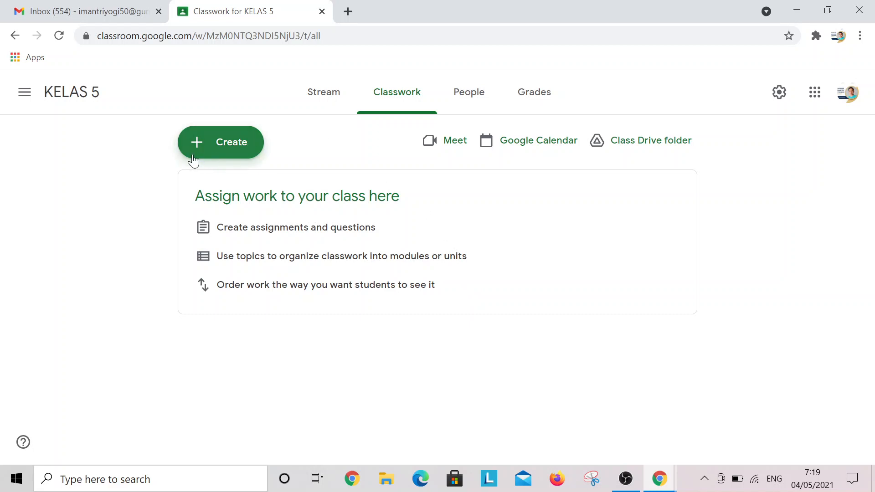
click(216, 143)
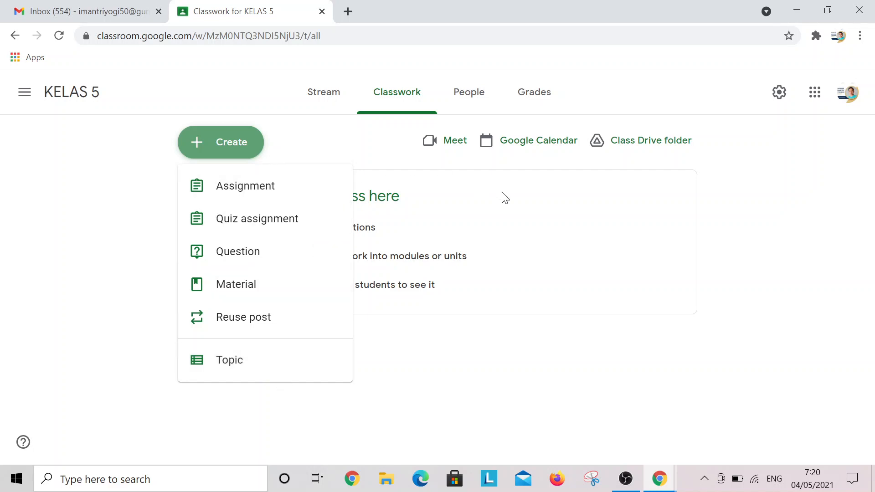
click(238, 188)
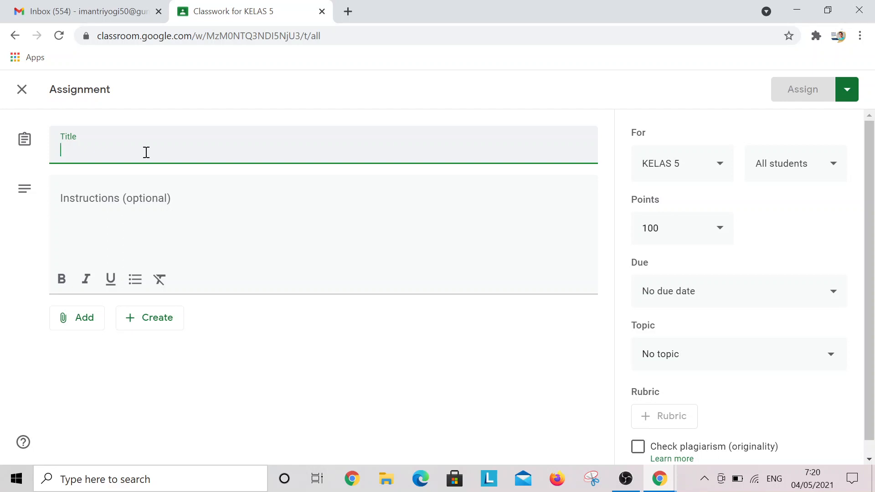
Enter title 'TUGAS MINGGU 1' and instructions 'Kerjakan soal berikut sesuai panduan'
text(TUGAS)
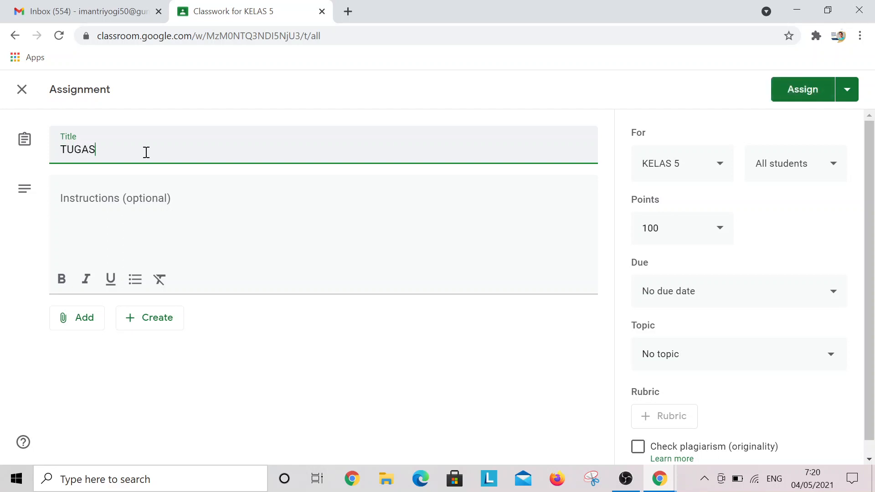
text( MINGGU 1)
click(143, 199)
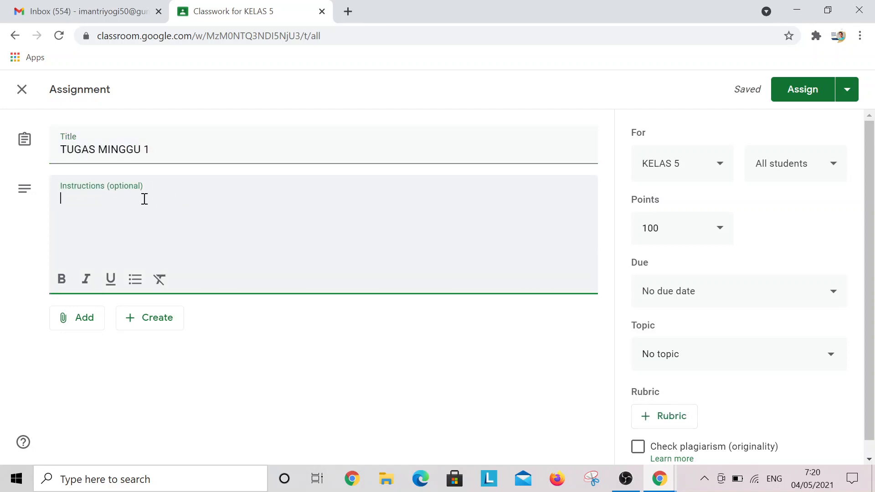
key(Caps_Lock)
text(Kerj)
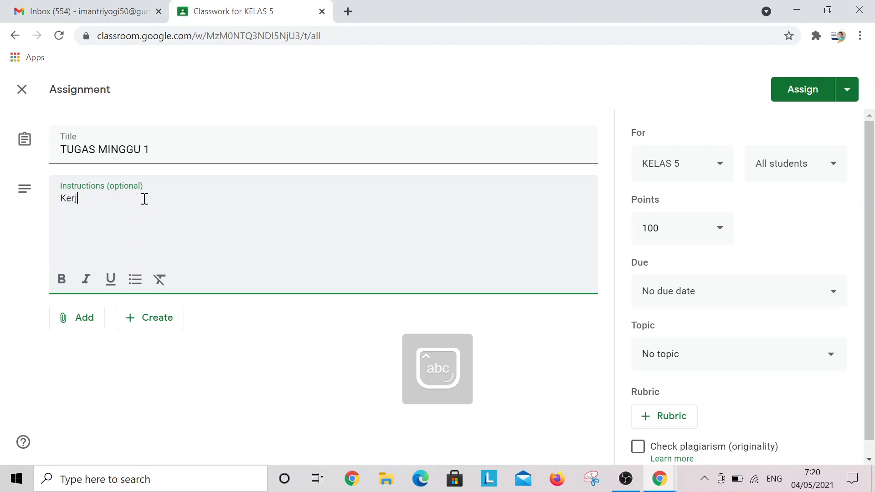
text(akan soal ber)
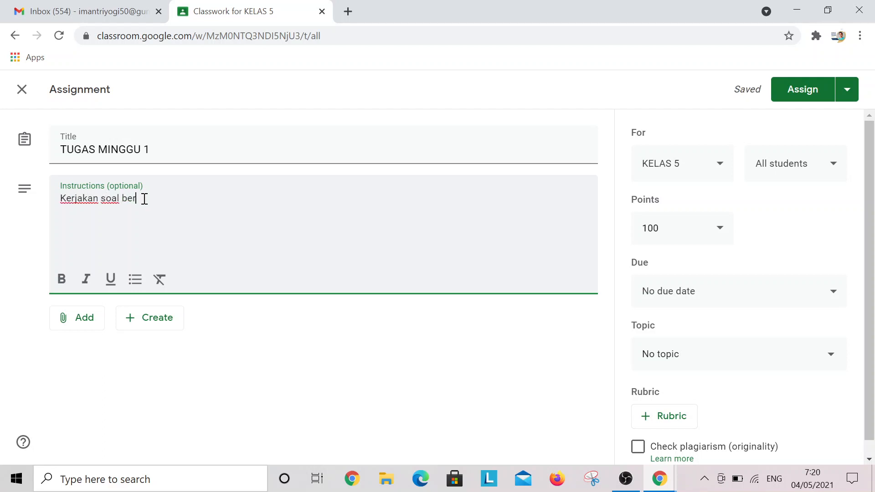
text(ikut sesuai pa)
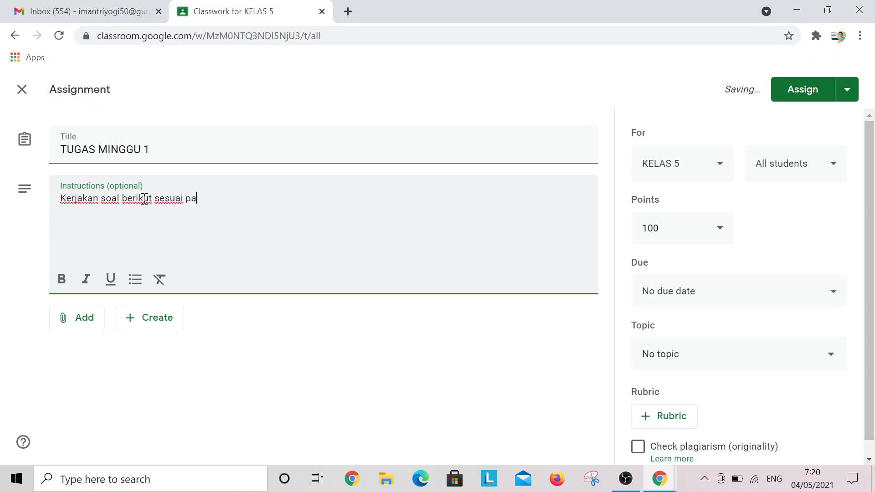
text(nduan)
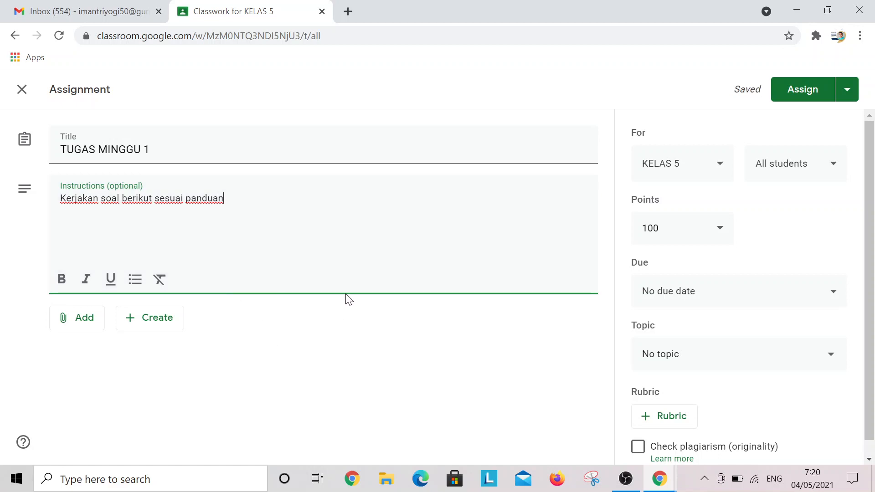
click(84, 321)
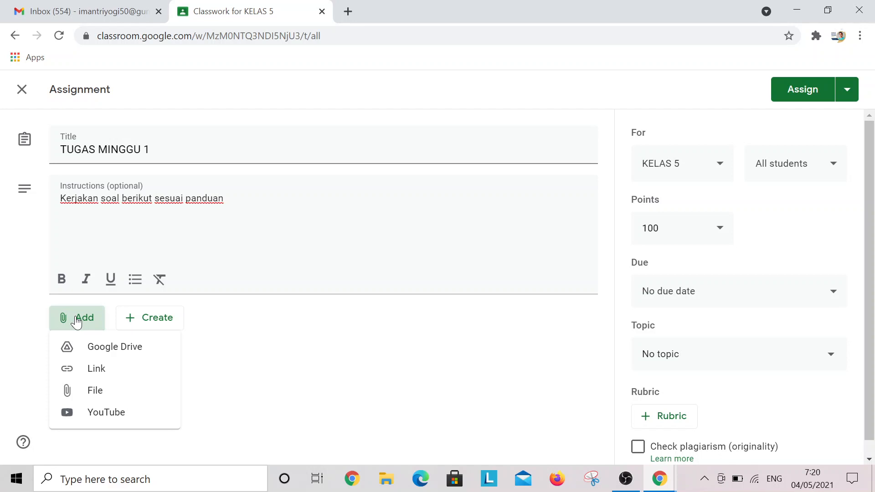
Insert the Google Doc 'contoh' from My Drive as an attachment
click(107, 350)
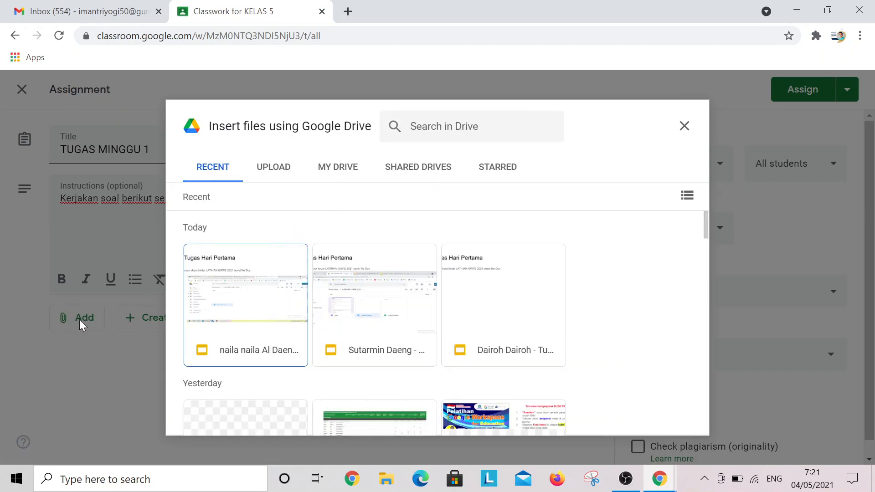
click(283, 172)
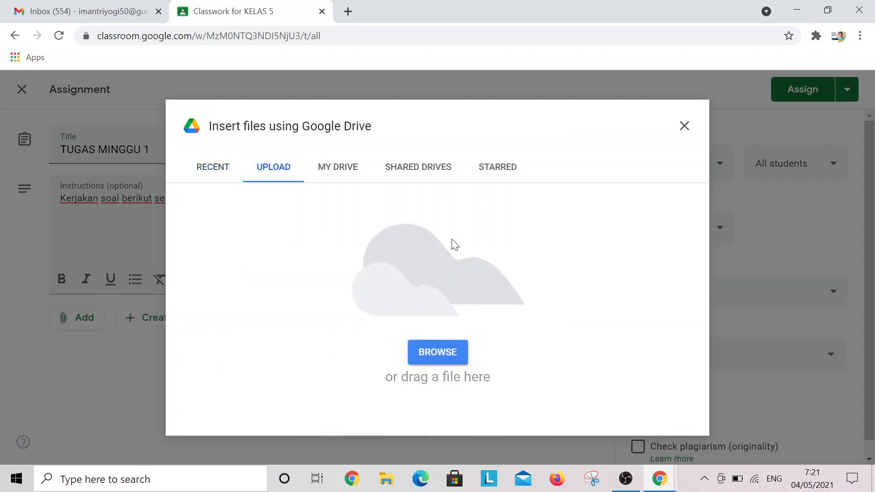
click(216, 173)
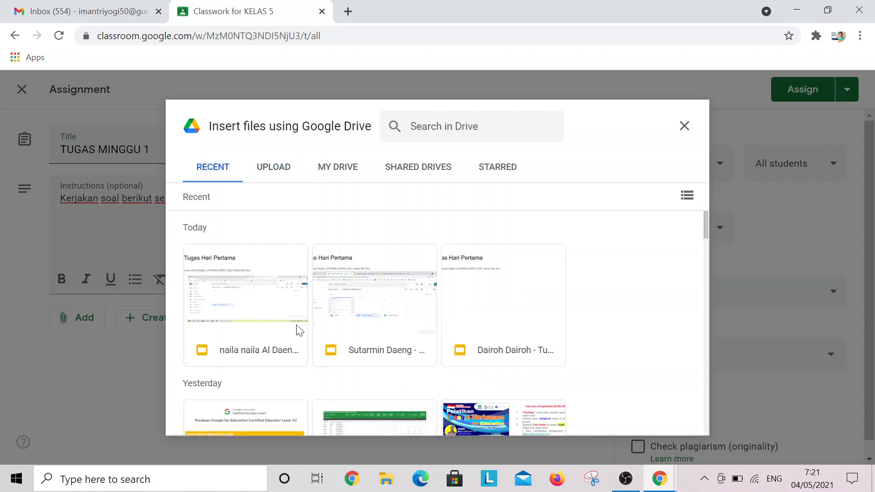
click(337, 169)
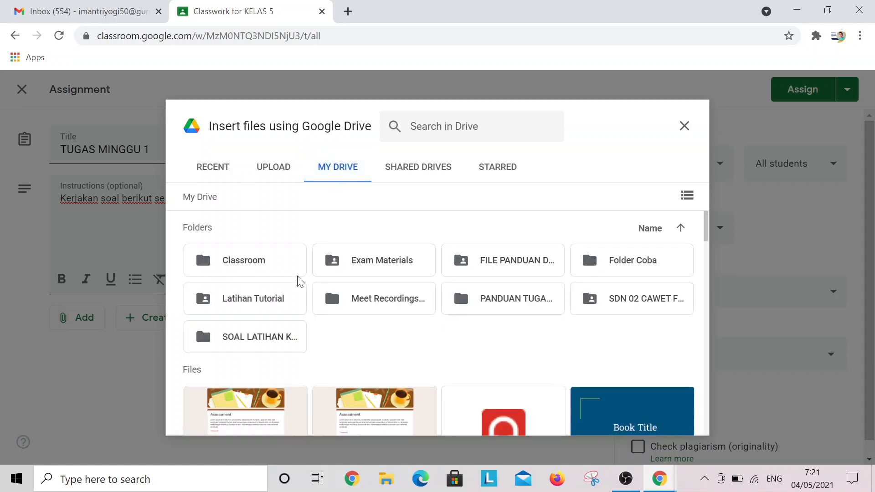
scroll(510, 295, down, 5)
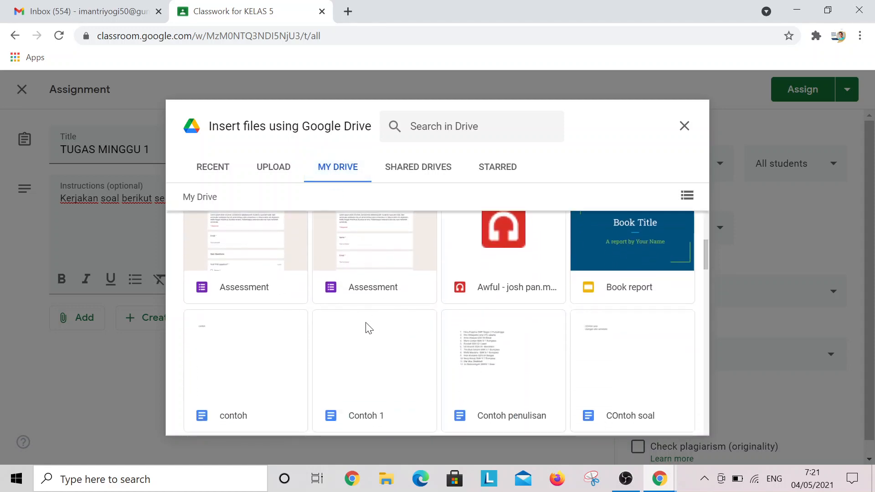
scroll(393, 325, up, 1)
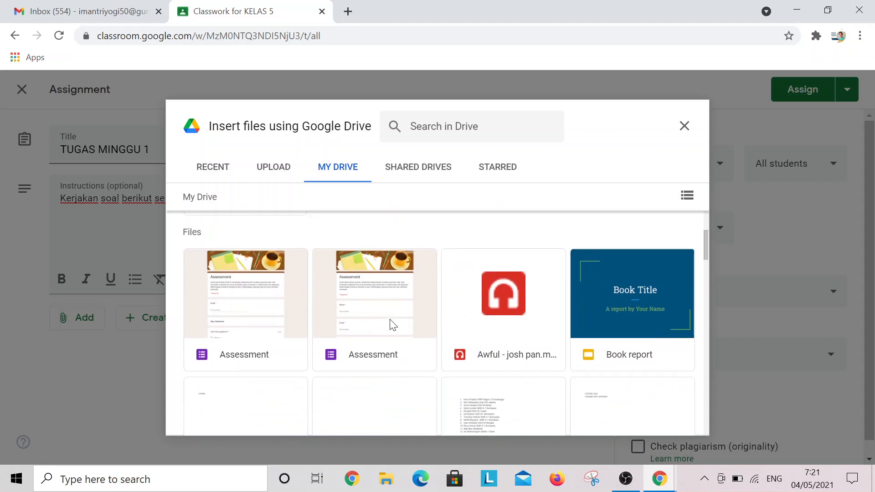
scroll(392, 324, down, 1)
scroll(401, 324, down, 2)
scroll(403, 324, down, 1)
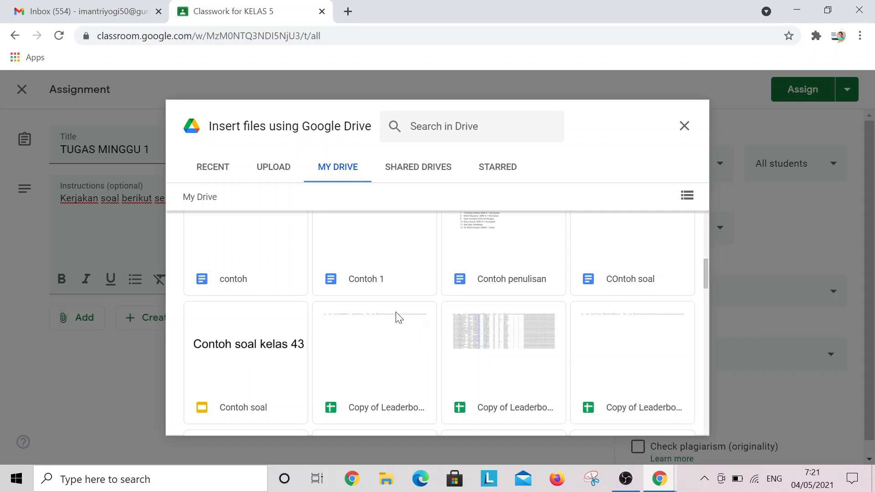
click(271, 267)
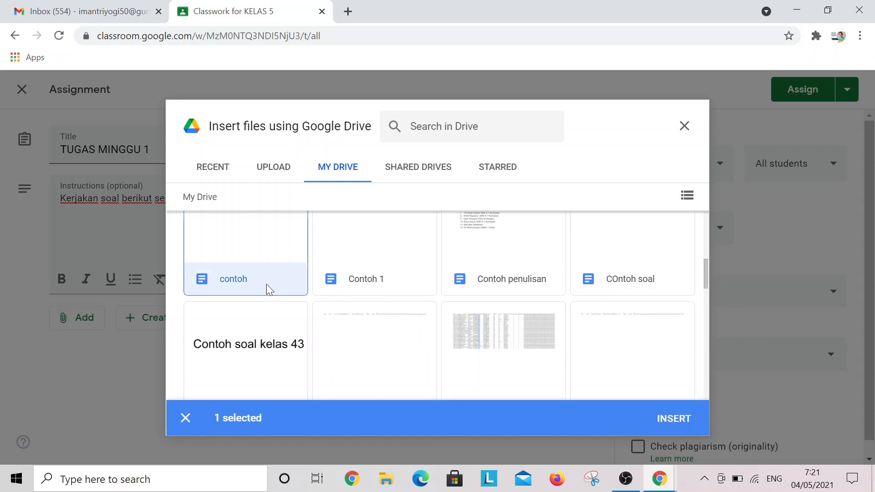
click(671, 418)
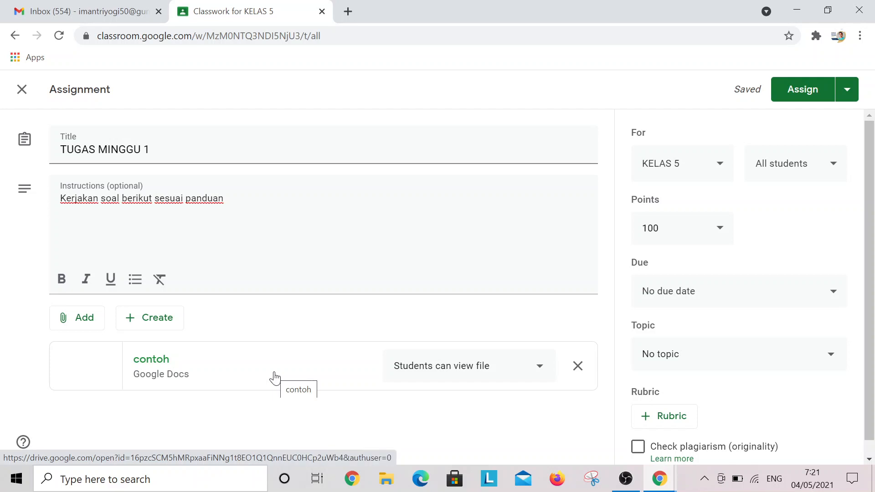
Set the contoh attachment to 'Make a copy for each student'
click(541, 369)
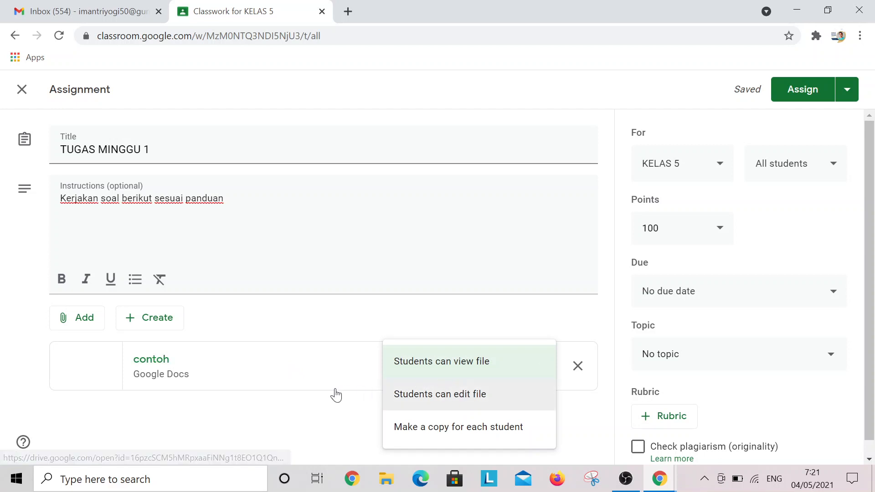
click(464, 437)
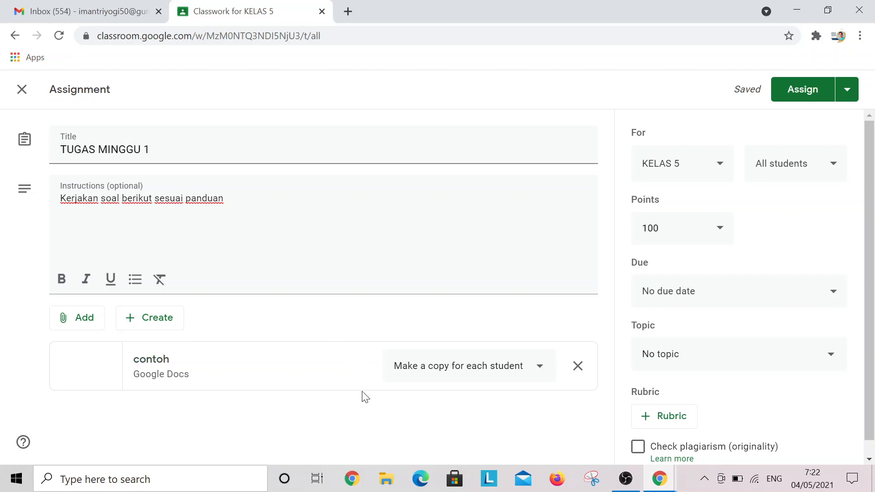
click(628, 481)
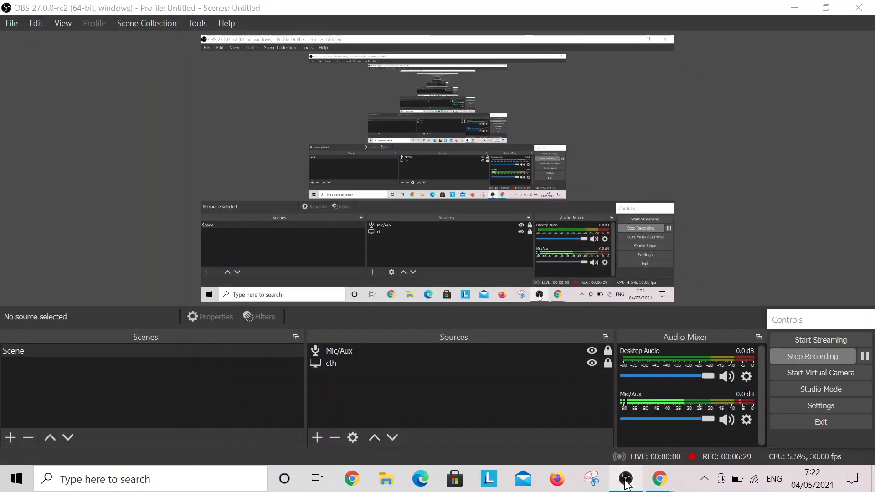
click(627, 482)
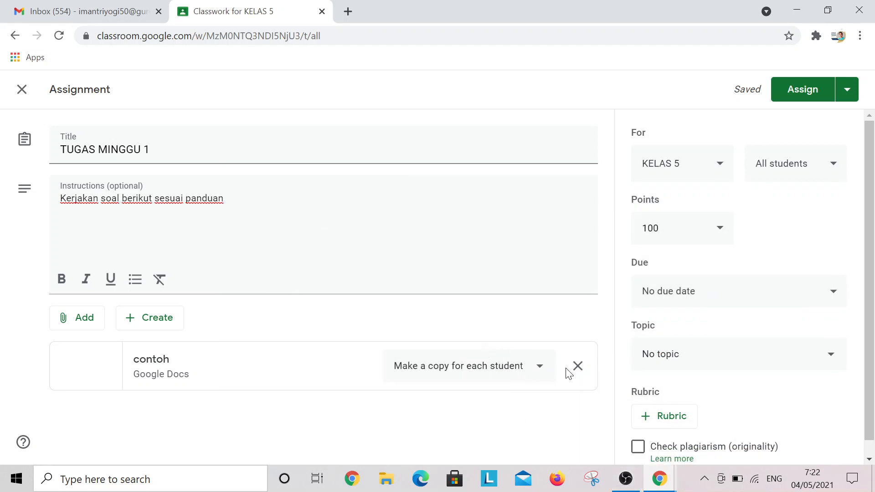
click(538, 373)
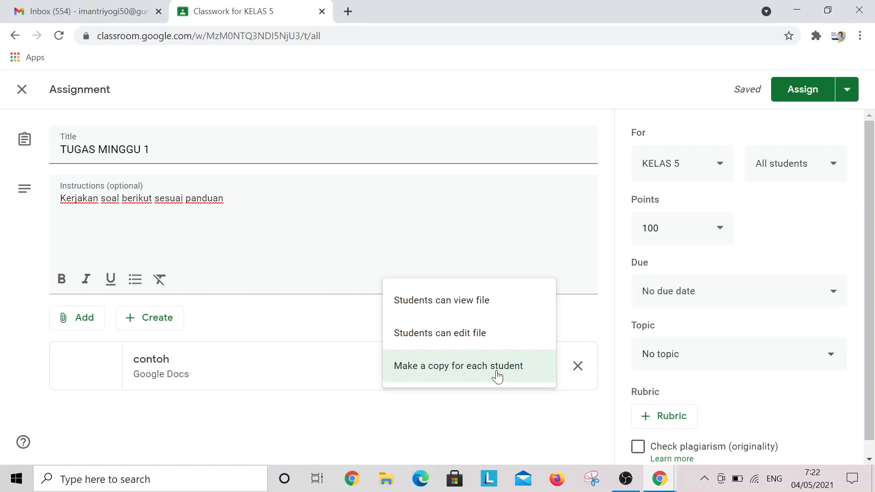
click(511, 426)
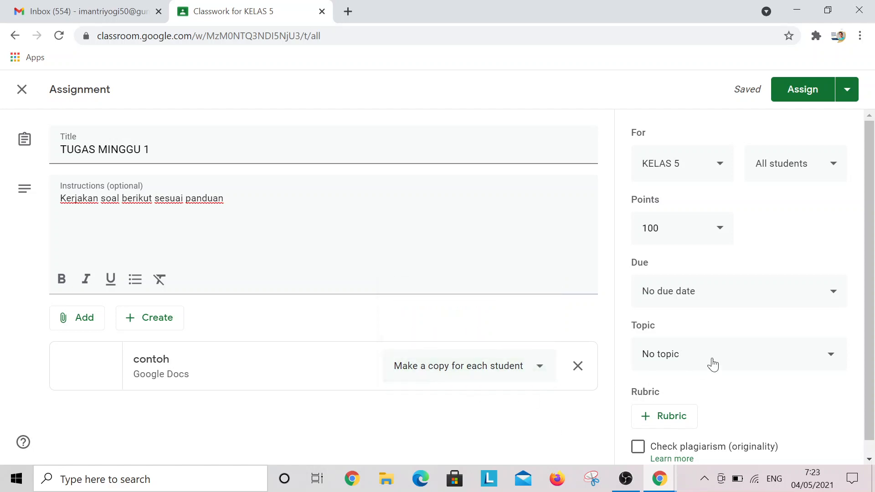
Keep KELAS 5, All students and 100 points, then bring up the Due settings
click(720, 176)
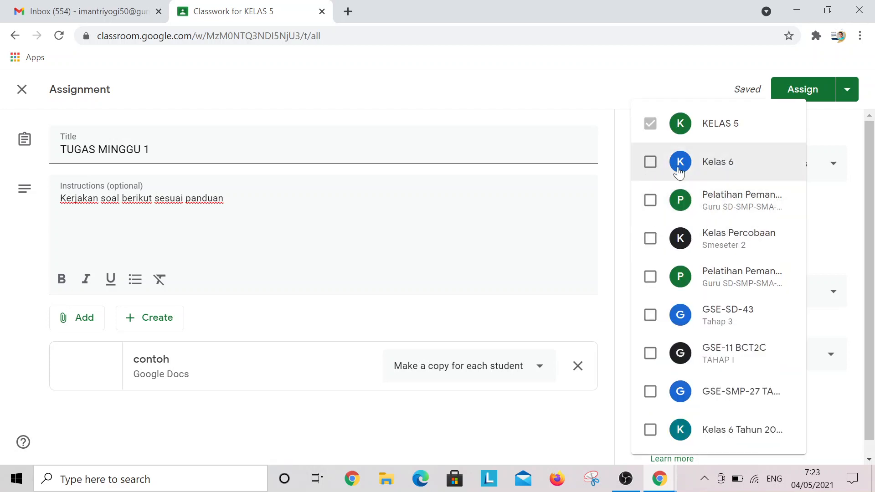
click(827, 208)
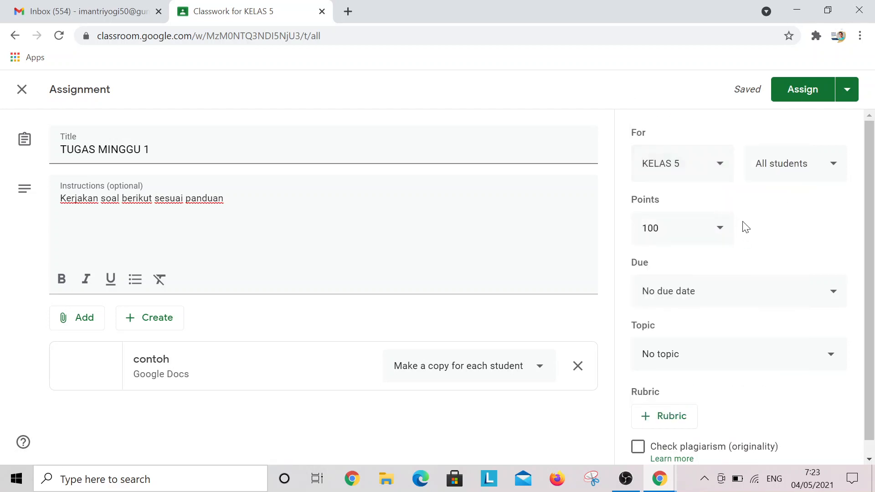
click(828, 165)
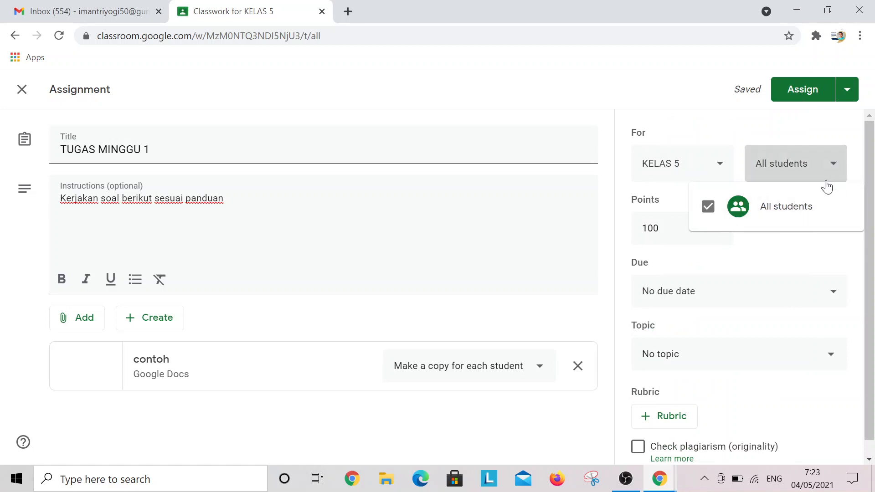
click(835, 170)
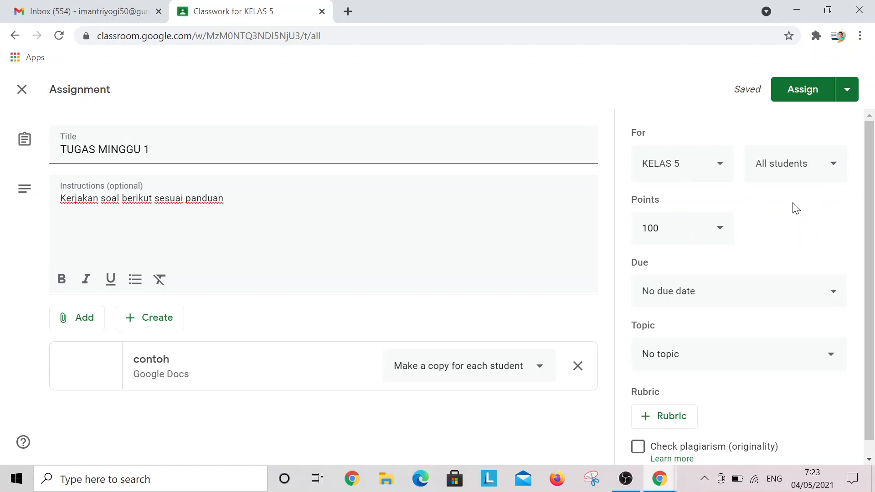
click(827, 175)
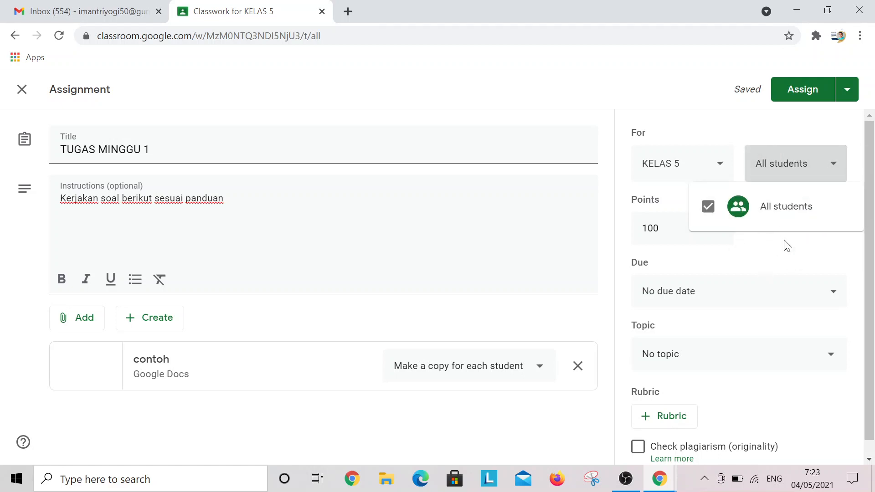
click(843, 171)
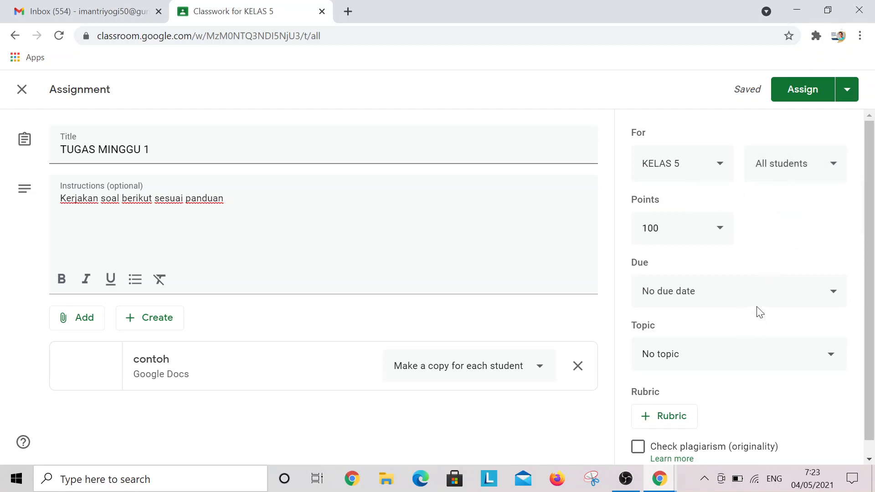
click(720, 232)
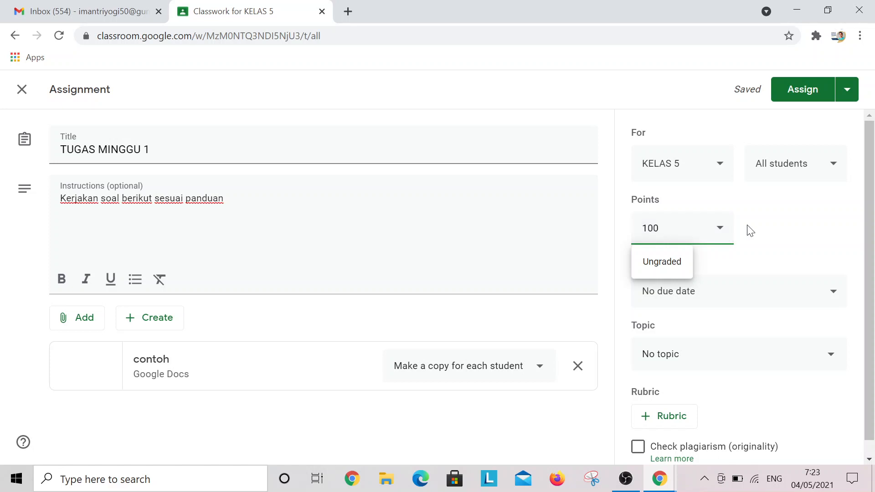
click(767, 230)
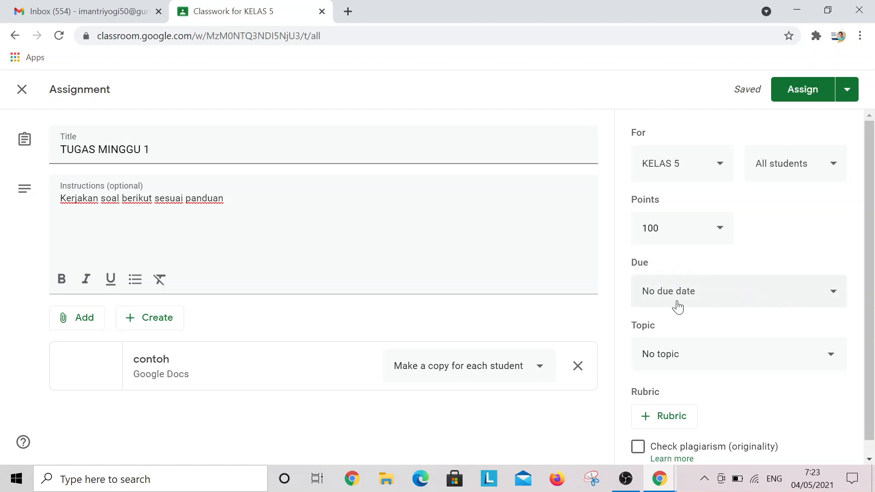
click(820, 296)
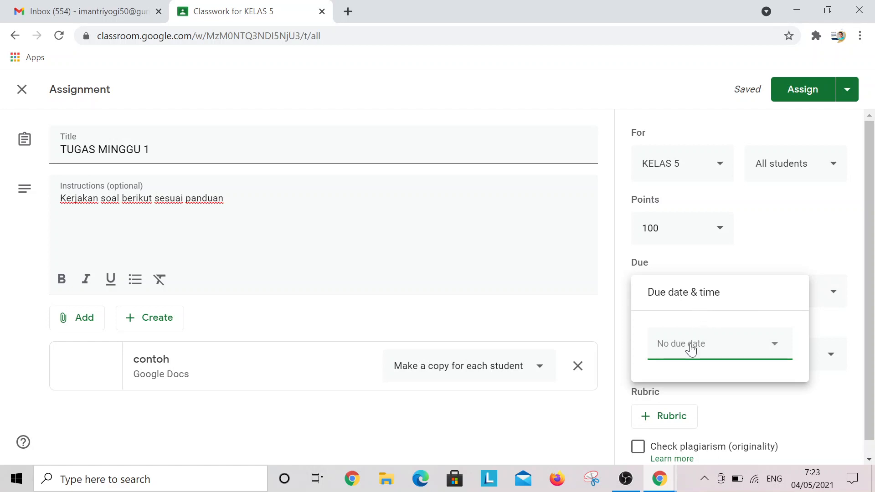
Set the due date to Fri, May 7 at 11:59 PM
click(735, 352)
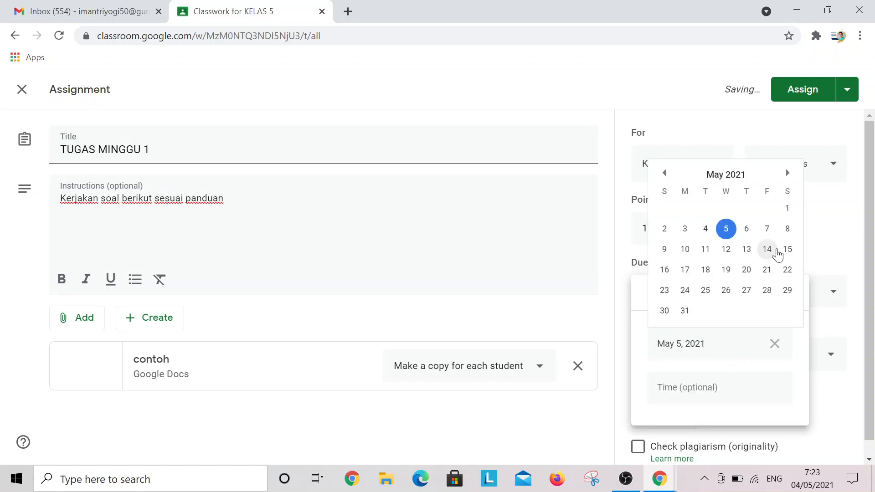
click(770, 229)
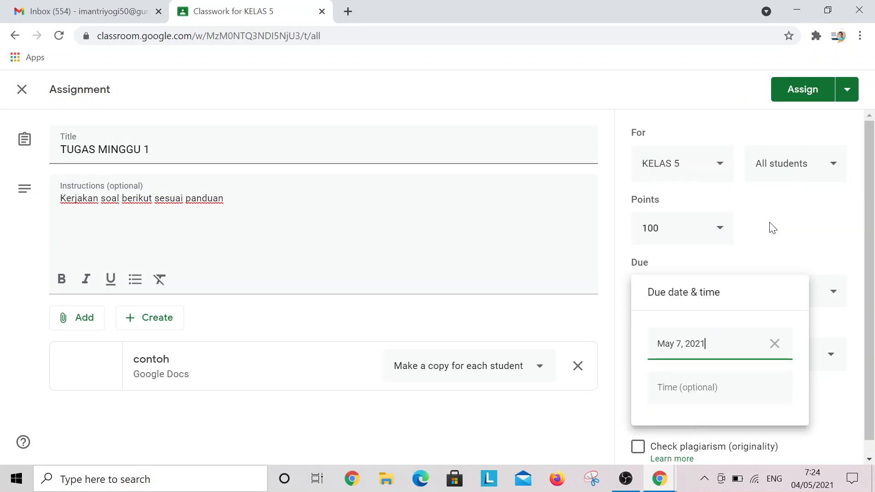
click(701, 391)
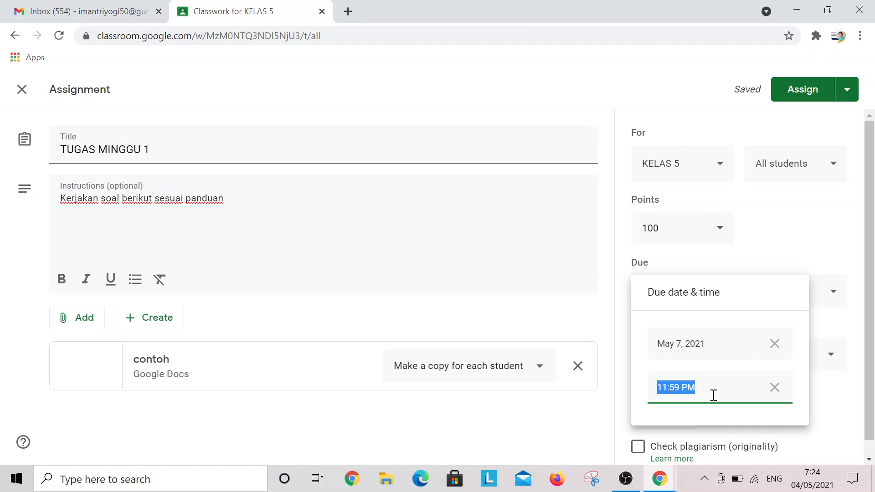
click(714, 395)
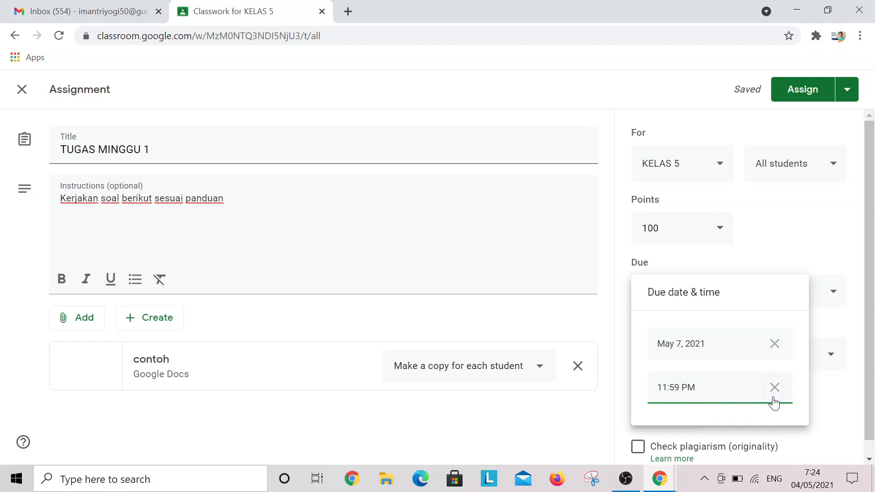
click(847, 319)
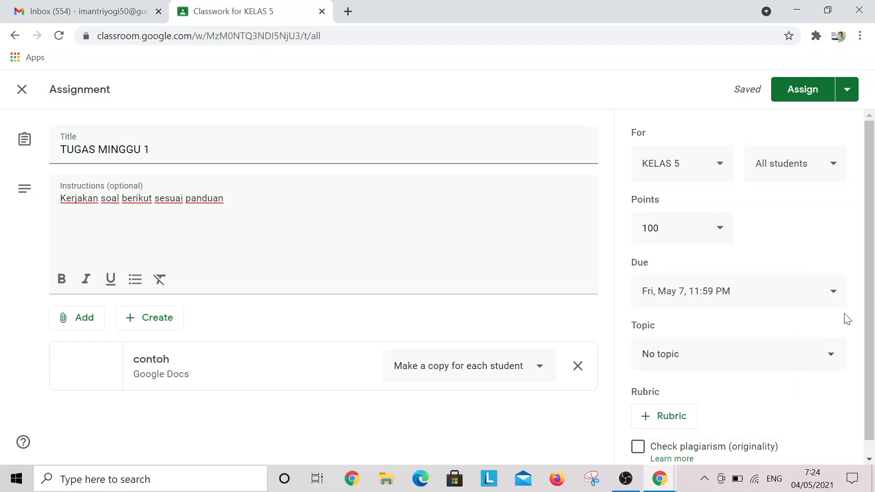
click(823, 355)
Leave the topic empty and schedule the assignment to post May 5, 2021 at 11:00 AM
click(805, 345)
click(848, 91)
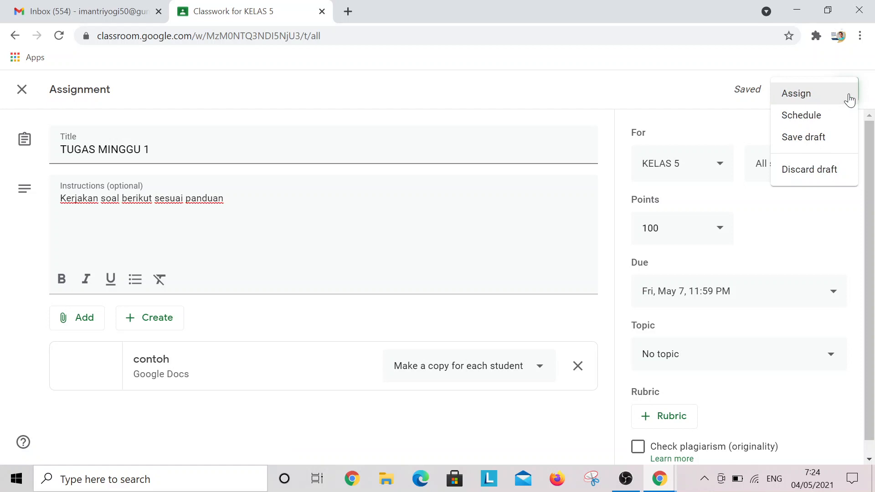
click(815, 122)
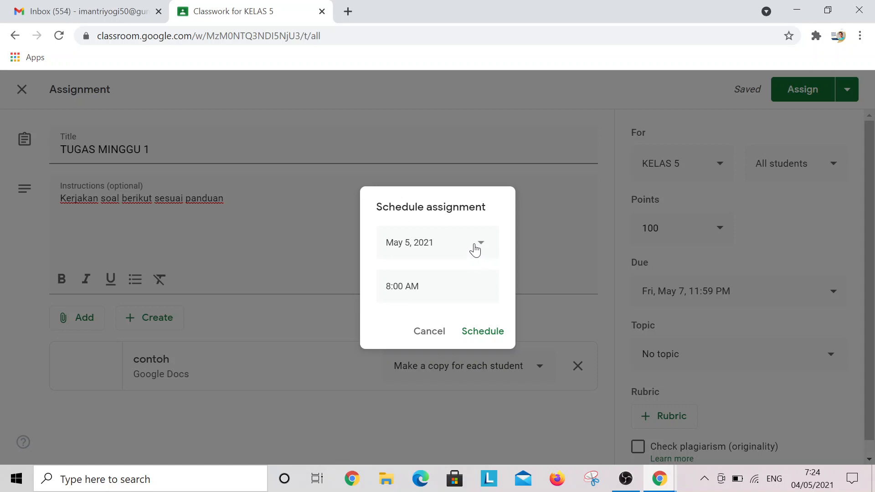
click(426, 291)
click(412, 285)
drag(392, 285, 387, 286)
text(11)
click(489, 330)
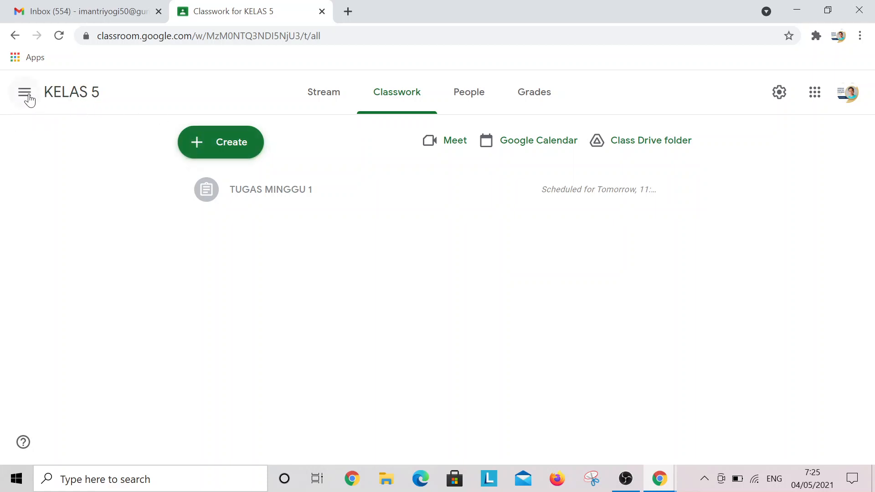
Expand the TUGAS MINGGU 1 assignment details after briefly opening the class list
click(26, 94)
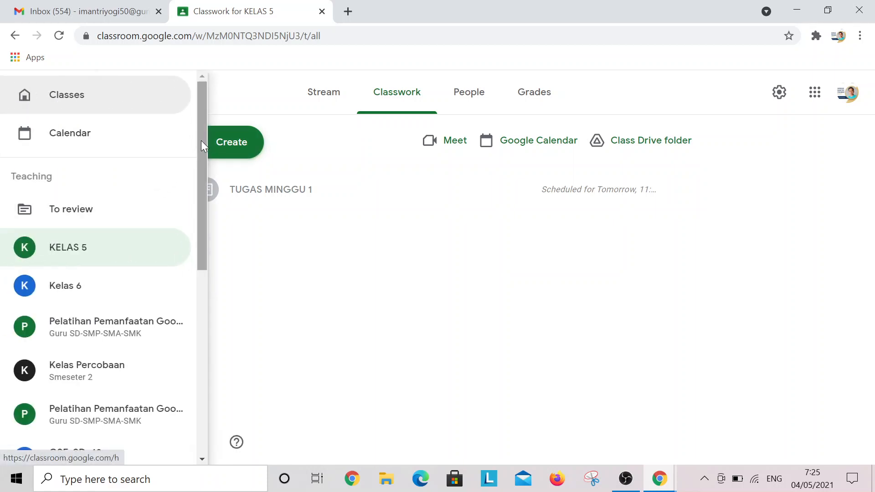
click(385, 98)
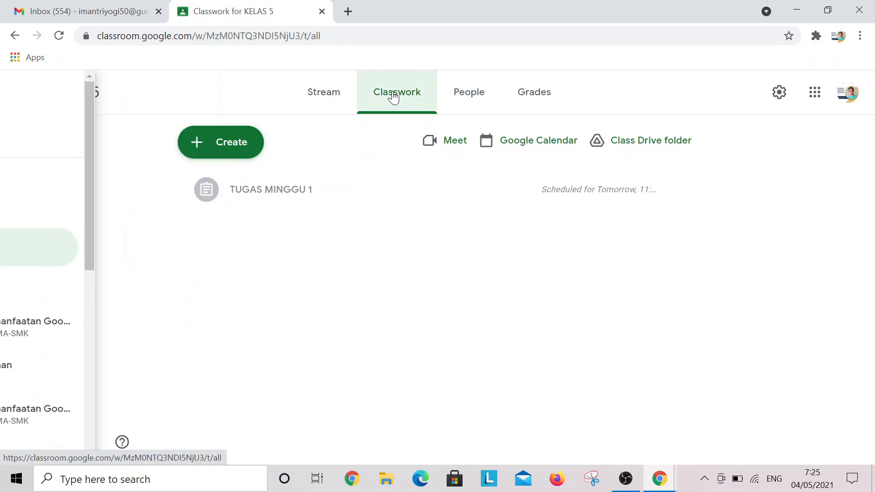
click(279, 194)
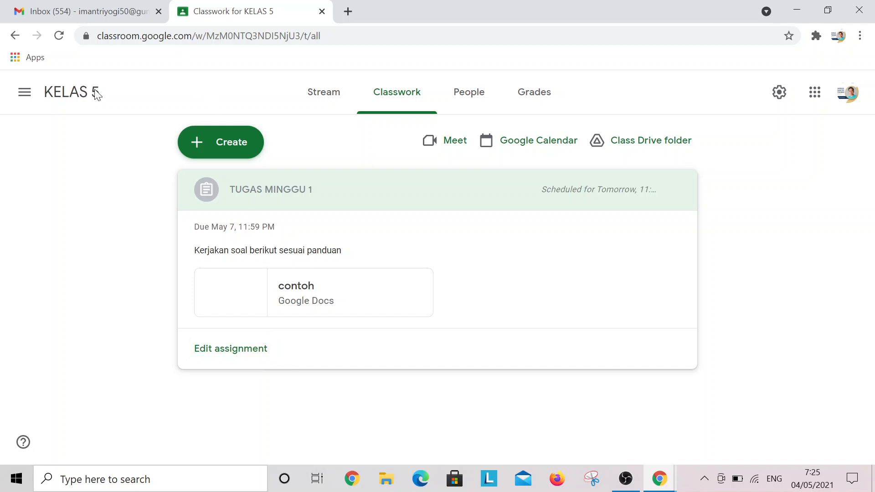
Switch to the Pelatihan Pemanfaatan Google Workspace class and show its Classwork page
click(25, 92)
scroll(132, 283, down, 1)
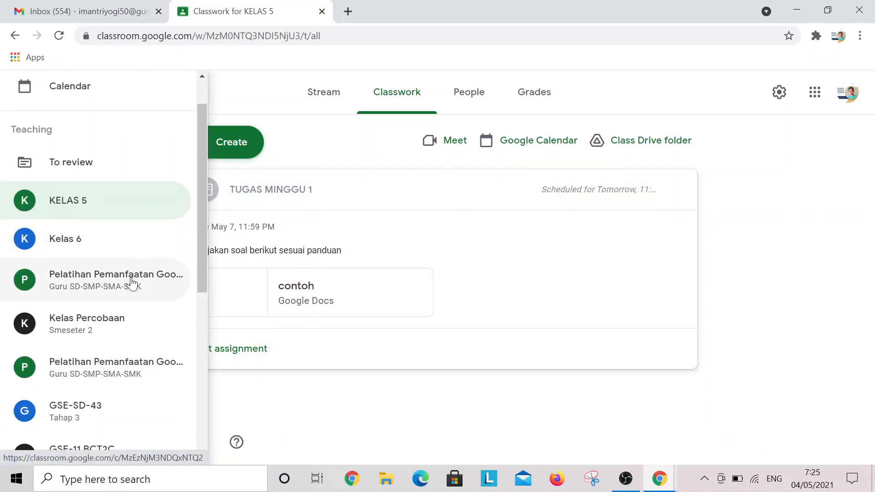
scroll(131, 300, up, 1)
scroll(137, 276, down, 5)
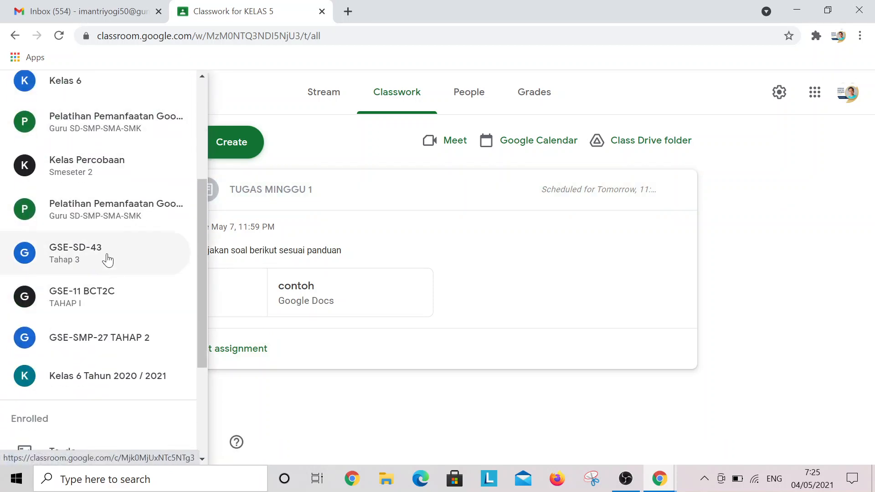
click(111, 223)
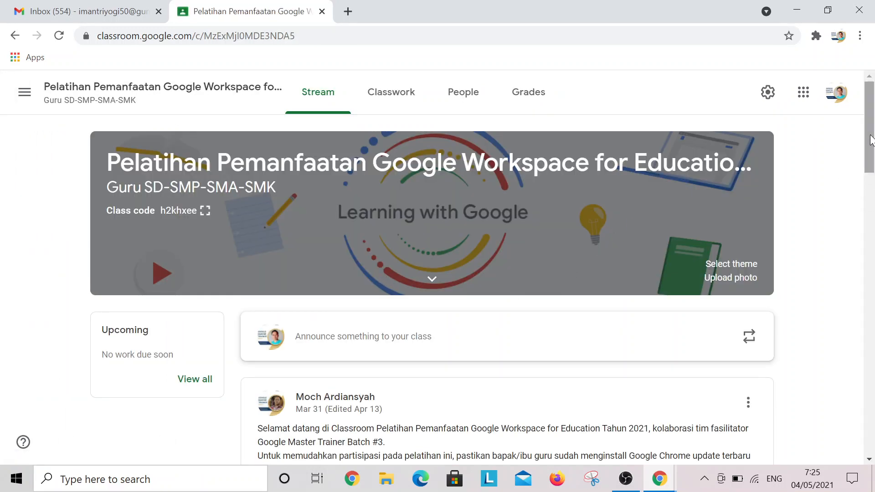
click(398, 102)
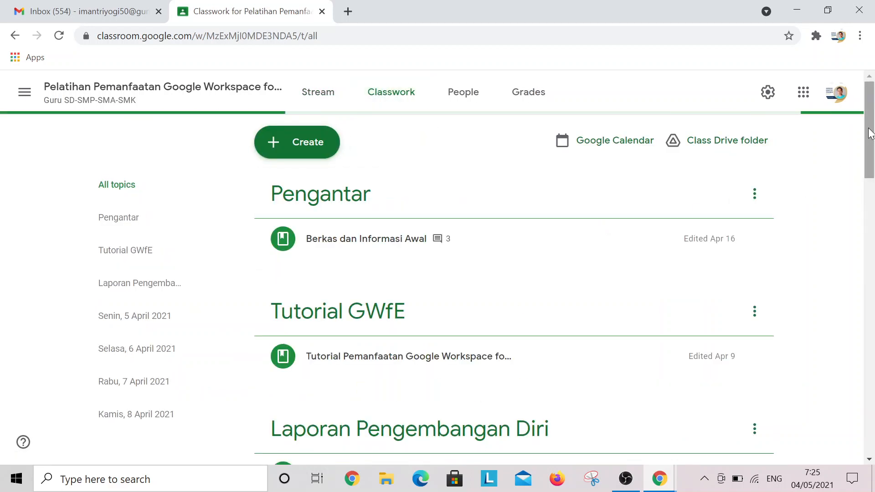
Expand Tugas Hari Kedua under Selasa, 6 April 2021 and open its Student work page
drag(872, 114, 872, 224)
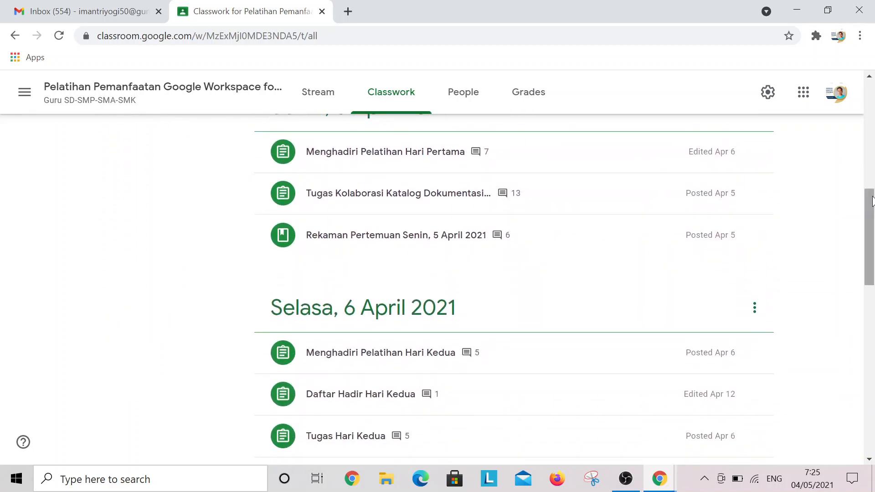
scroll(622, 250, down, 3)
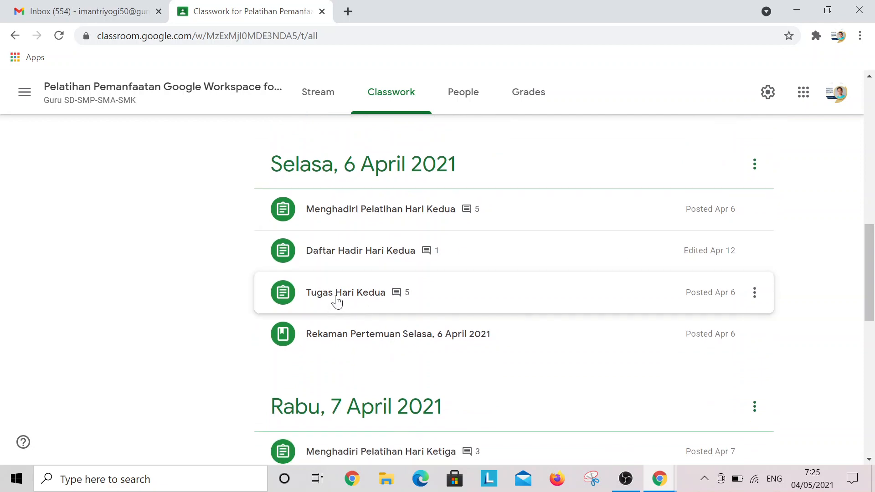
click(340, 297)
drag(873, 225, 872, 294)
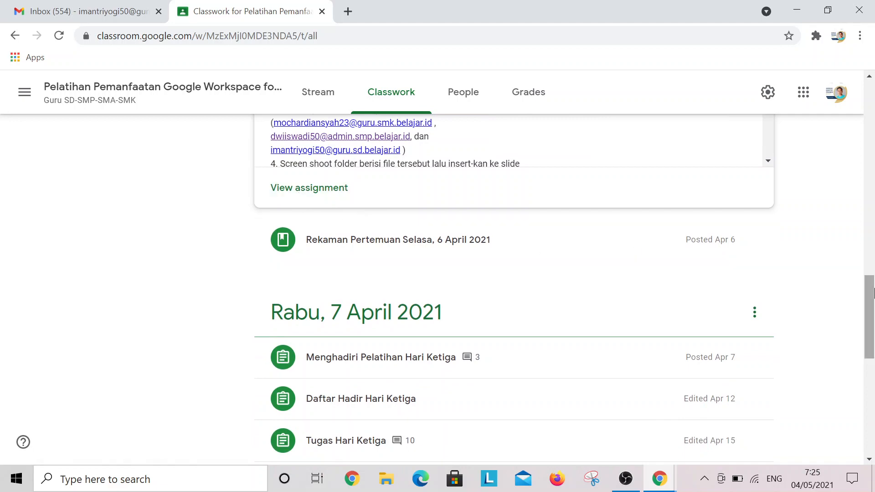
drag(872, 322, 872, 278)
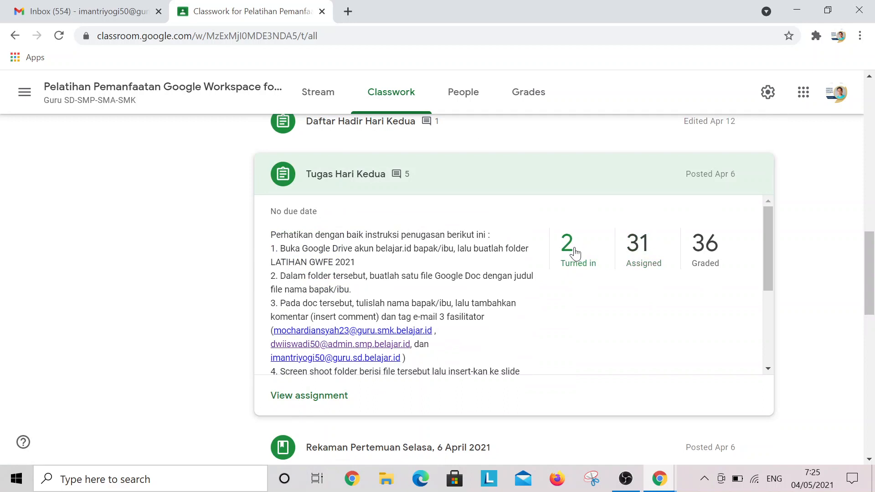
click(312, 398)
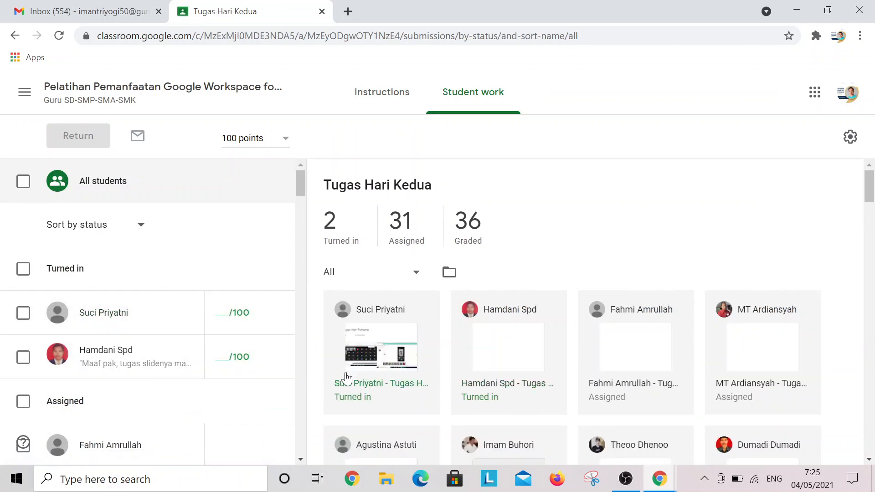
Open the first turned-in Tugas Hari Kedua submission in the grading tool
click(377, 342)
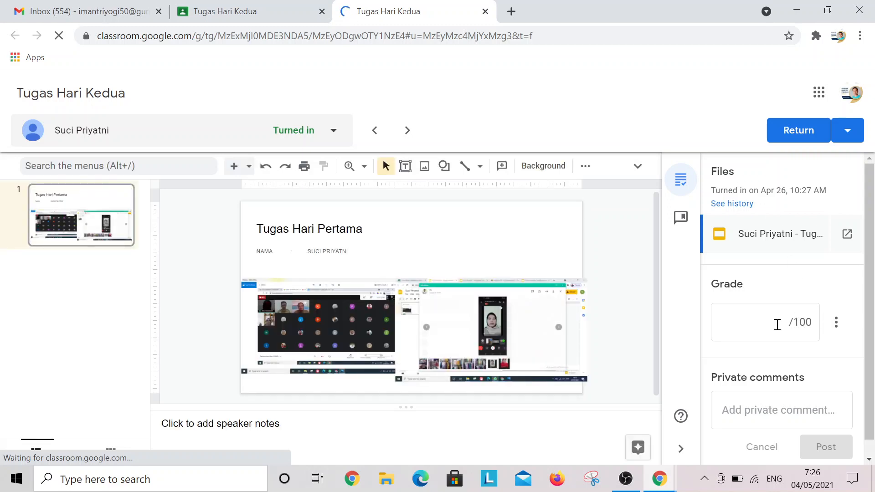
click(782, 325)
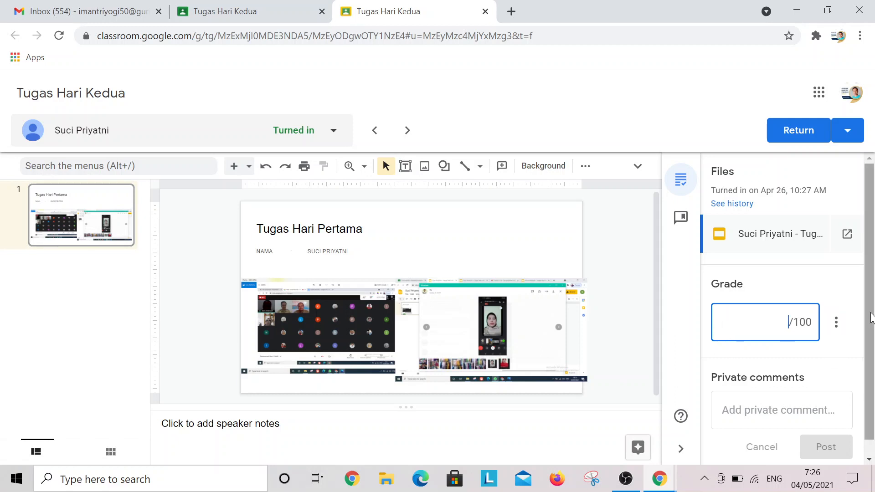
scroll(856, 365, down, 1)
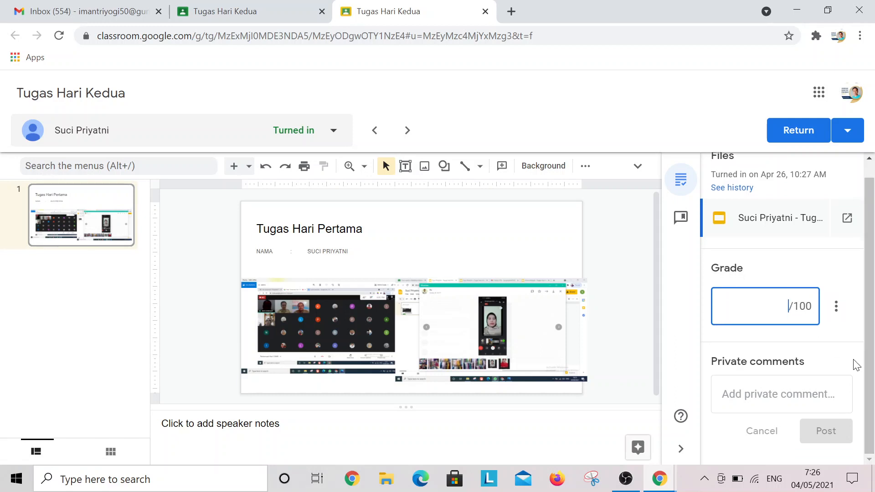
click(751, 388)
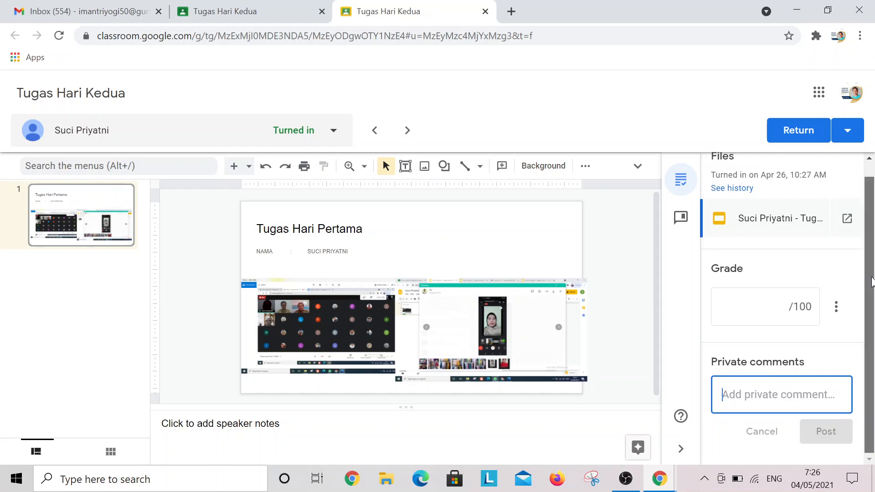
scroll(871, 287, up, 1)
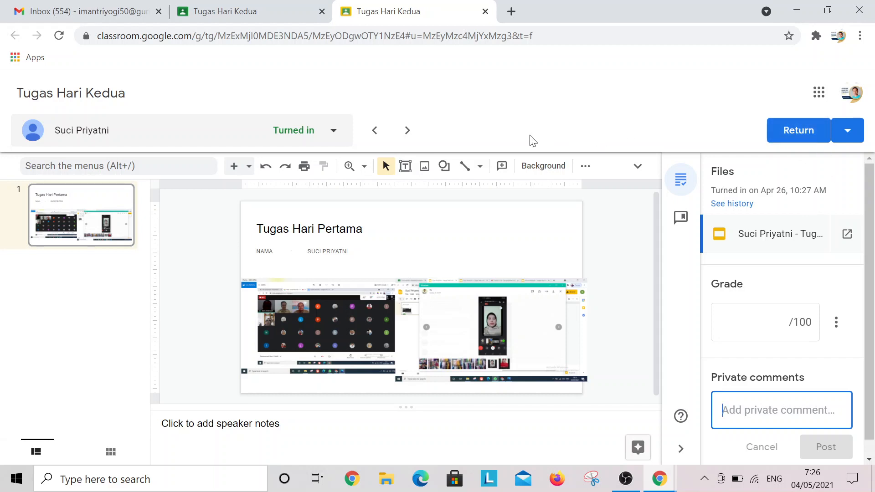
Browse students' submissions, sorting the student list by status, last name and first name
click(408, 131)
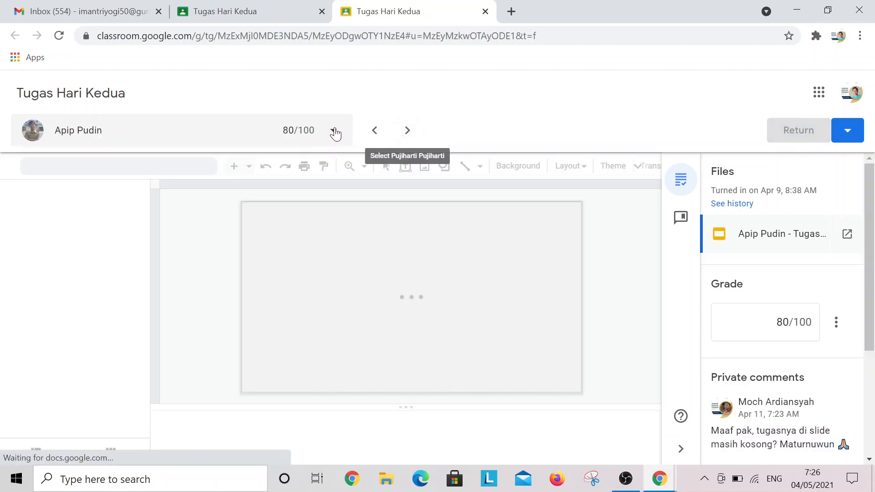
click(335, 133)
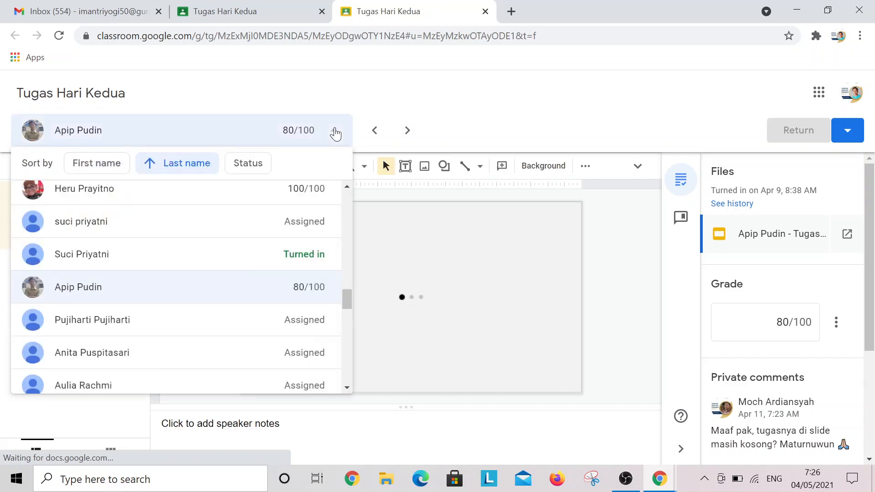
click(244, 168)
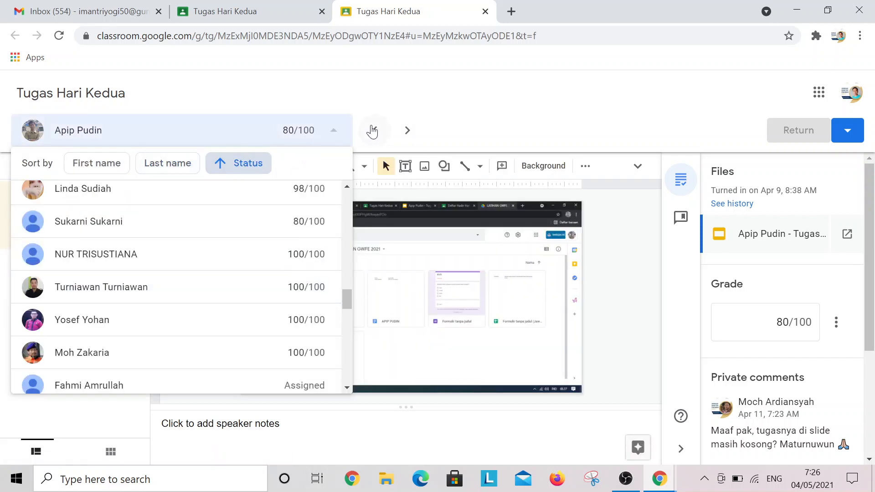
click(372, 131)
click(327, 132)
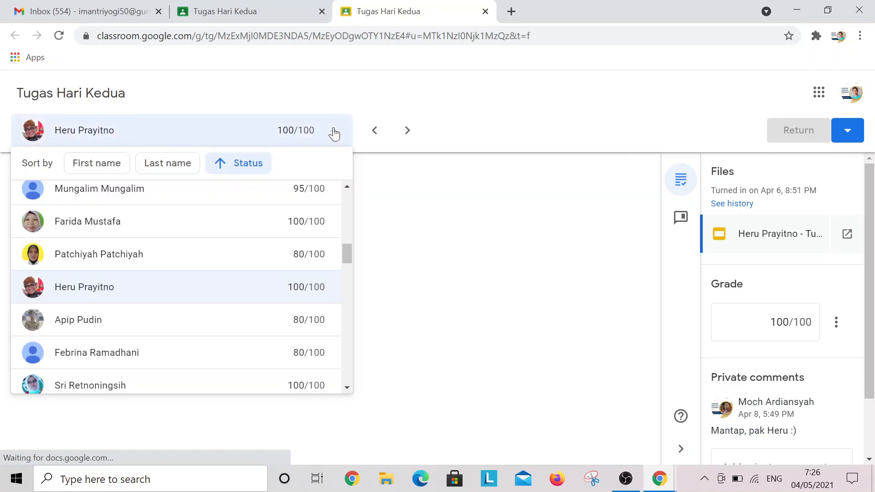
click(159, 164)
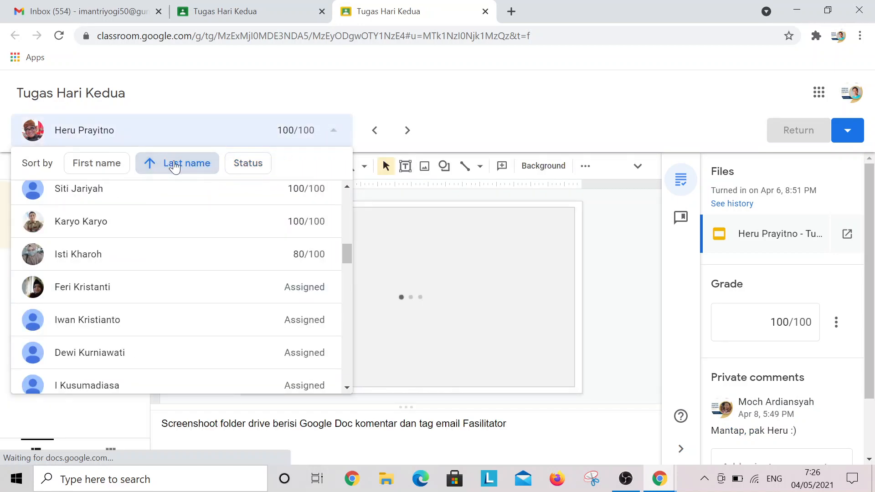
click(117, 163)
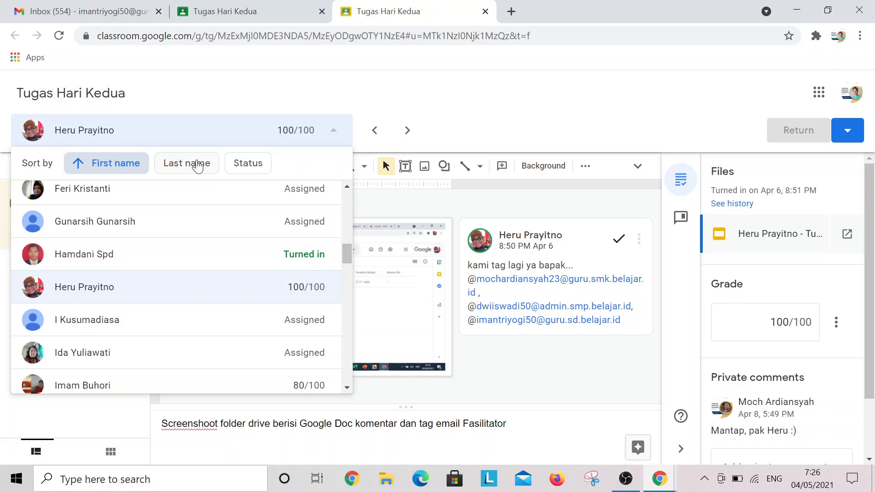
click(198, 165)
Step back through five previous submissions, then close the grading tab
click(376, 132)
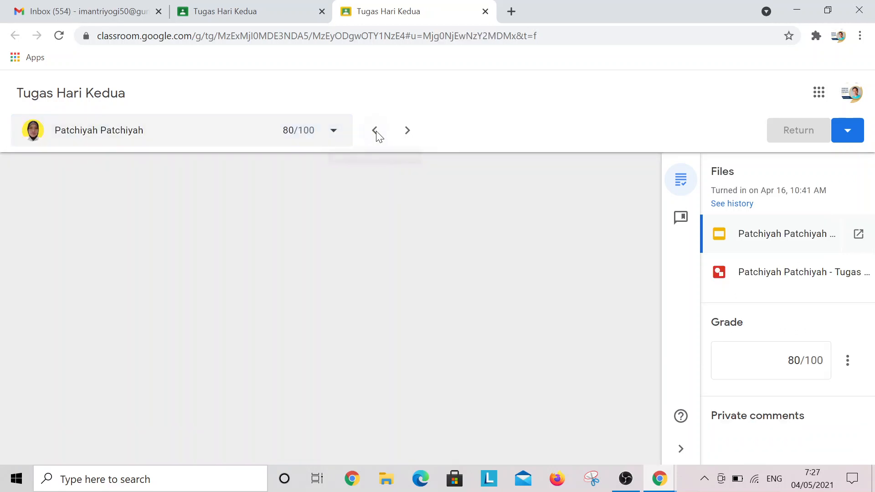
click(375, 131)
click(375, 132)
click(375, 131)
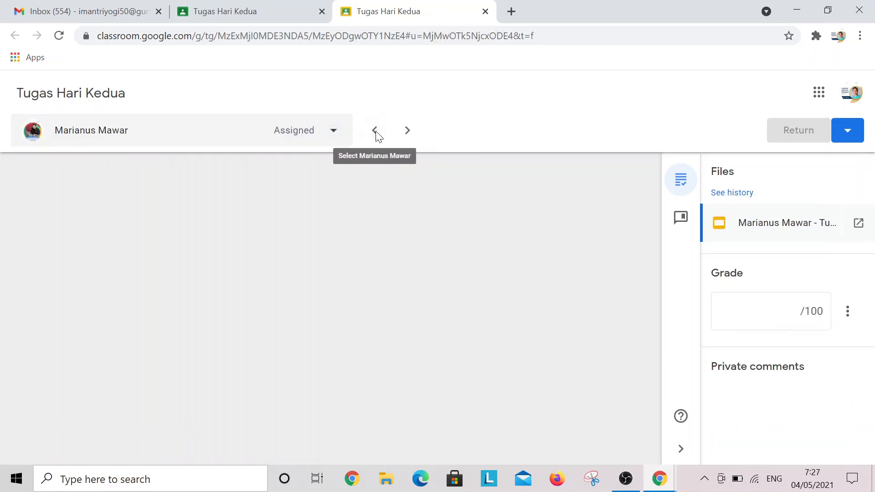
click(376, 132)
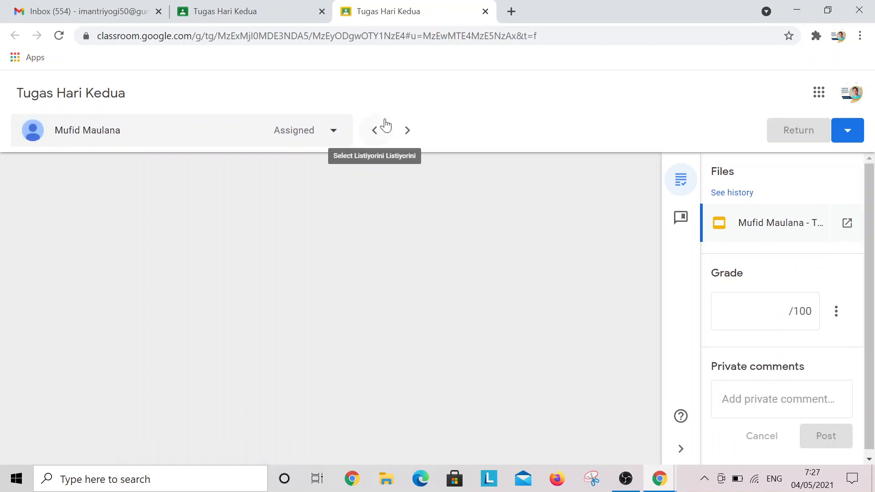
click(485, 11)
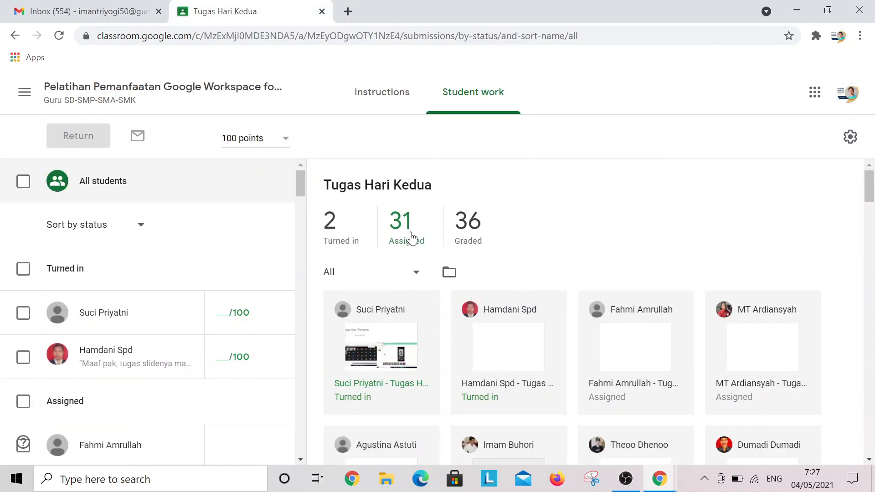
Filter to the 2 turned-in submissions and open the first one for grading
click(334, 234)
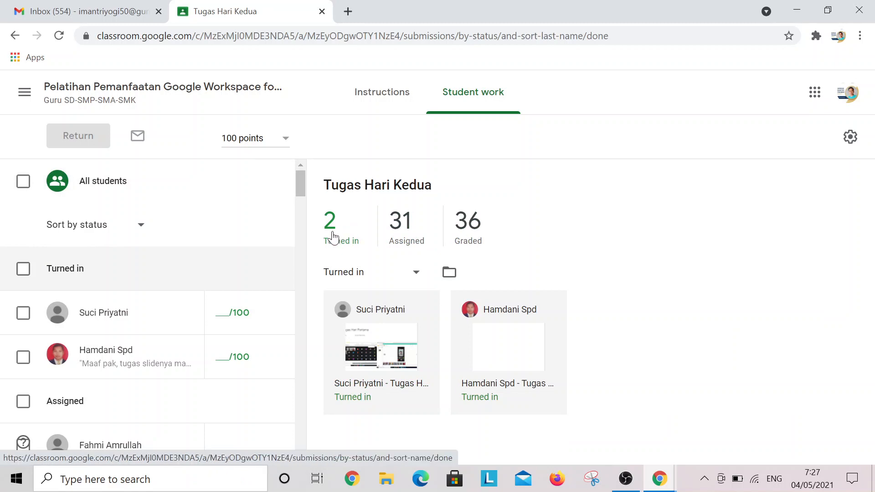
click(372, 386)
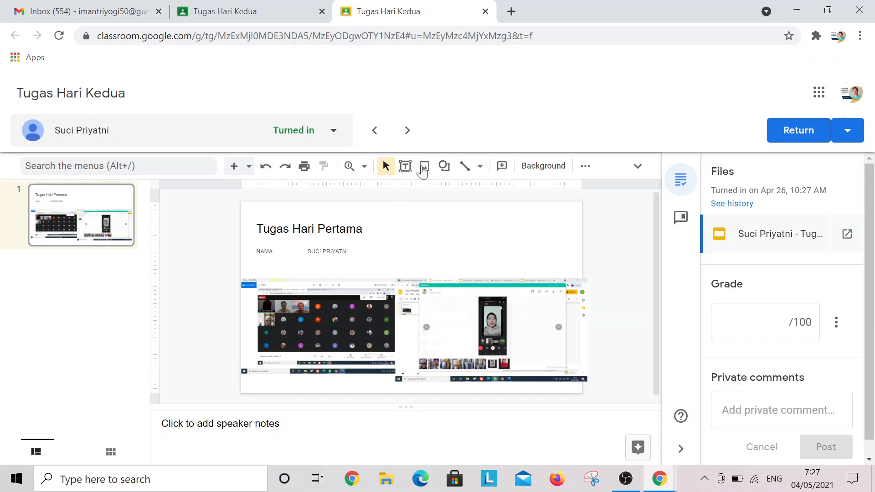
Sort students by status, review the second turned-in submission's empty slide, then close grading
click(331, 132)
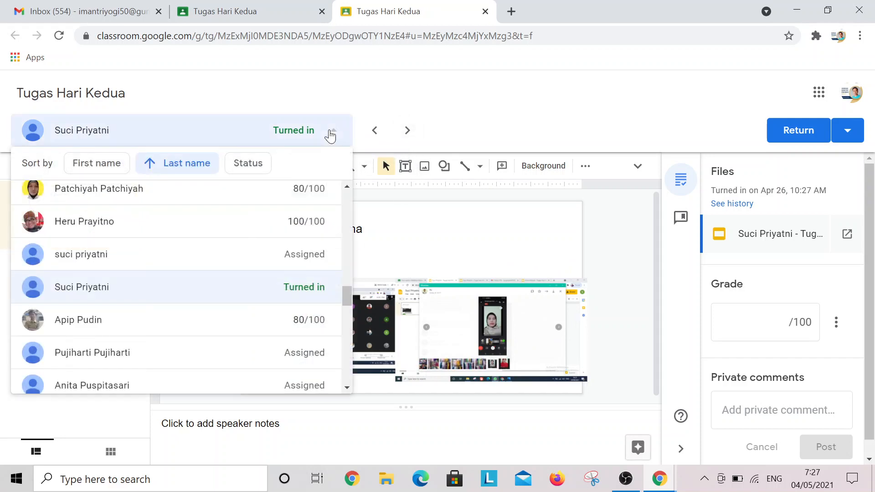
click(246, 164)
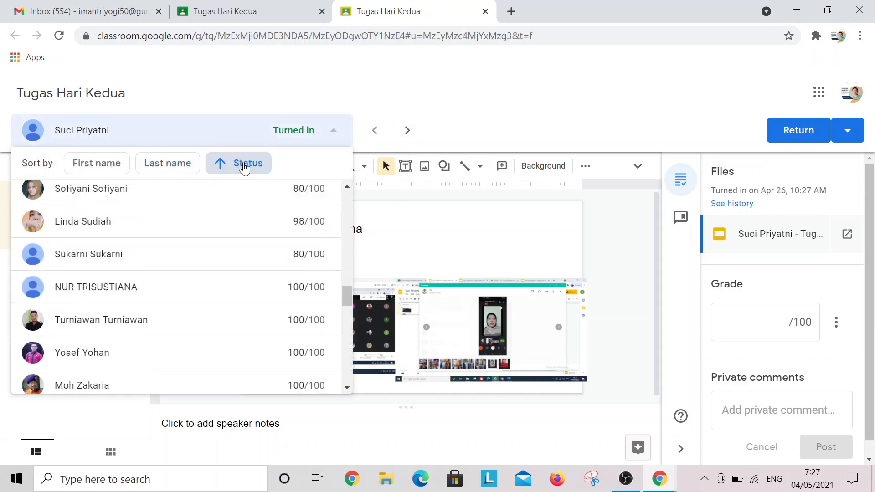
click(407, 131)
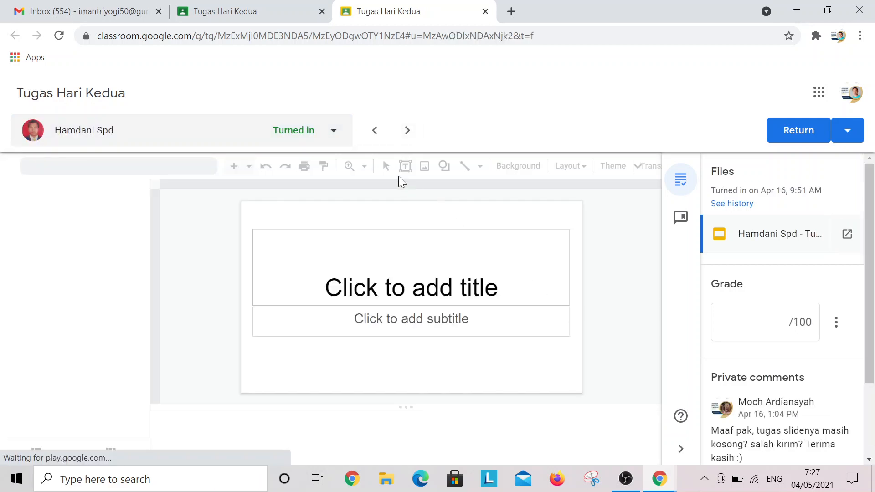
click(376, 131)
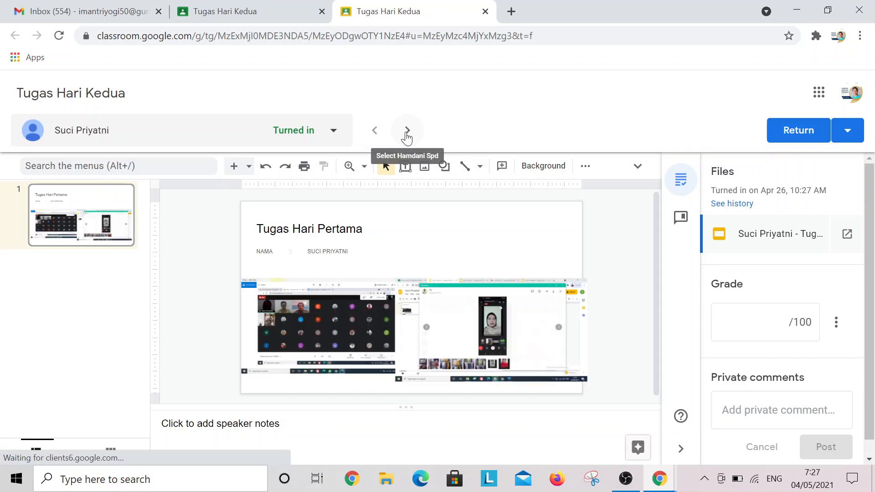
click(408, 131)
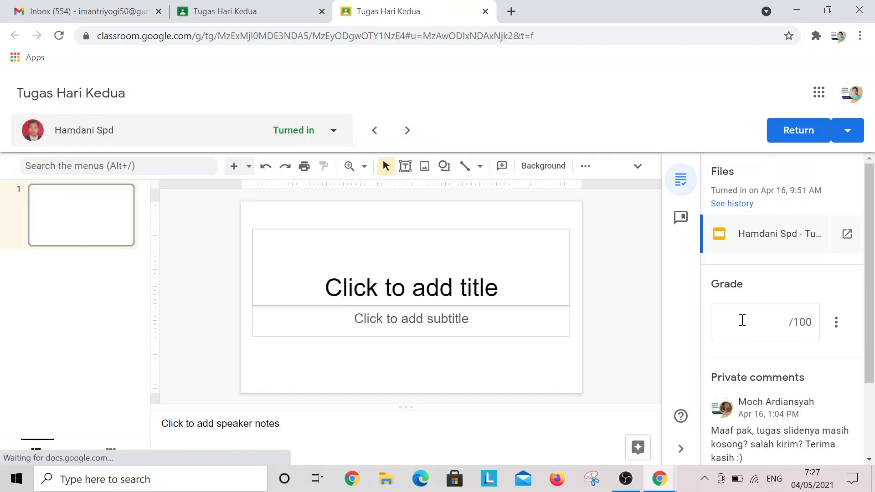
click(762, 322)
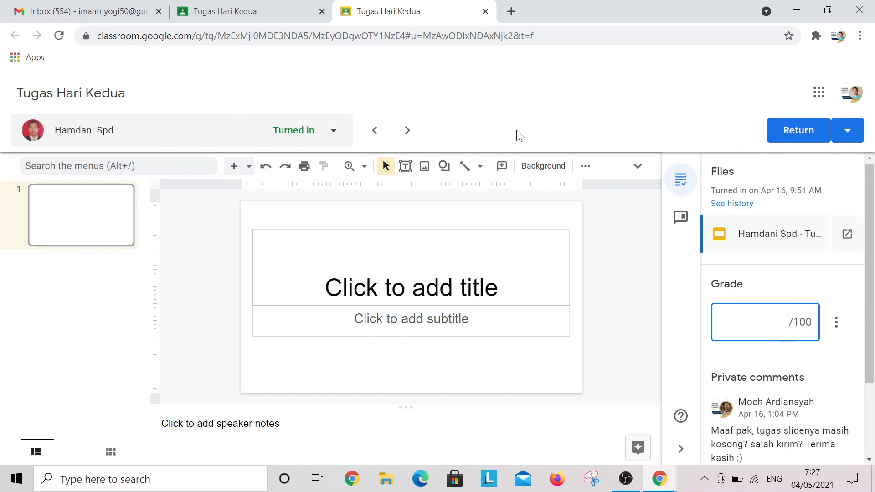
click(486, 12)
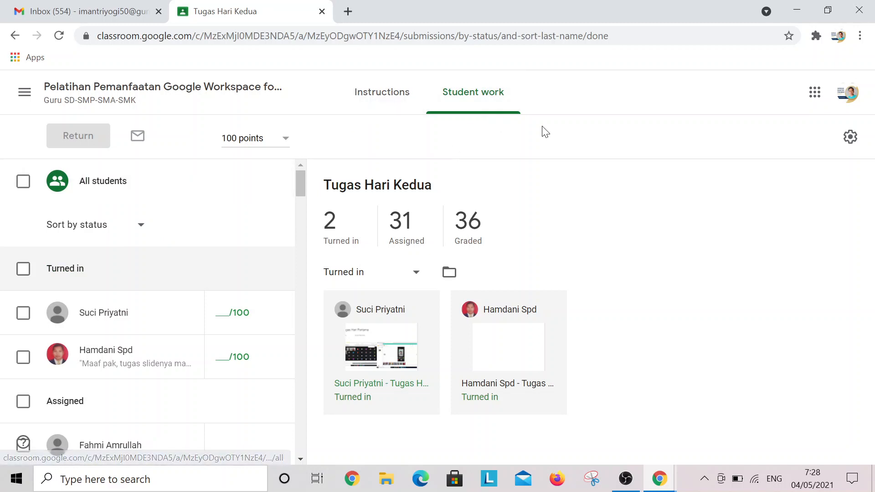
click(854, 144)
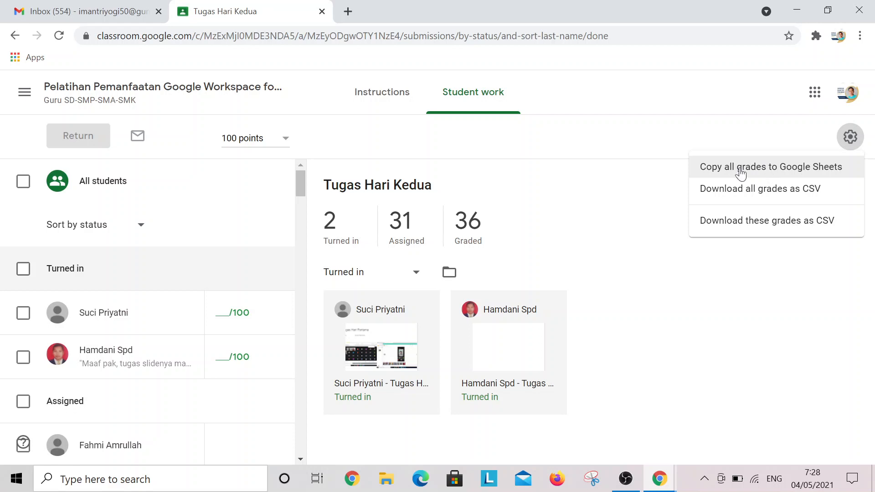
click(622, 192)
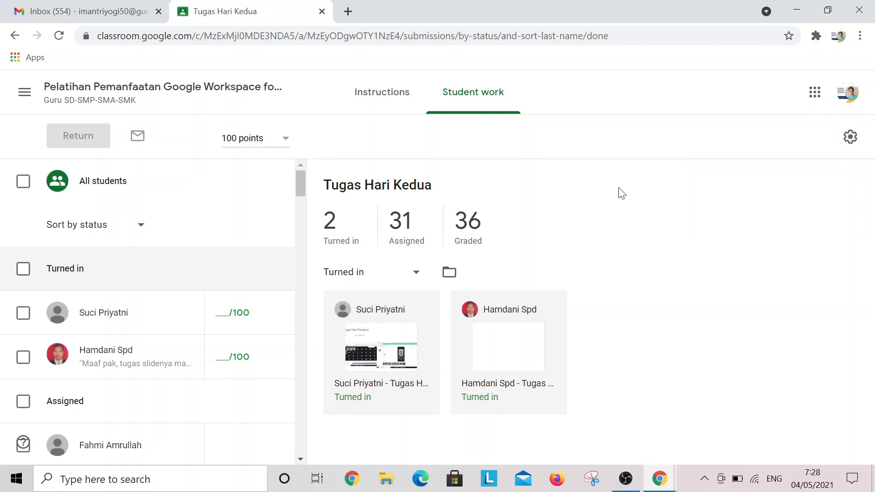